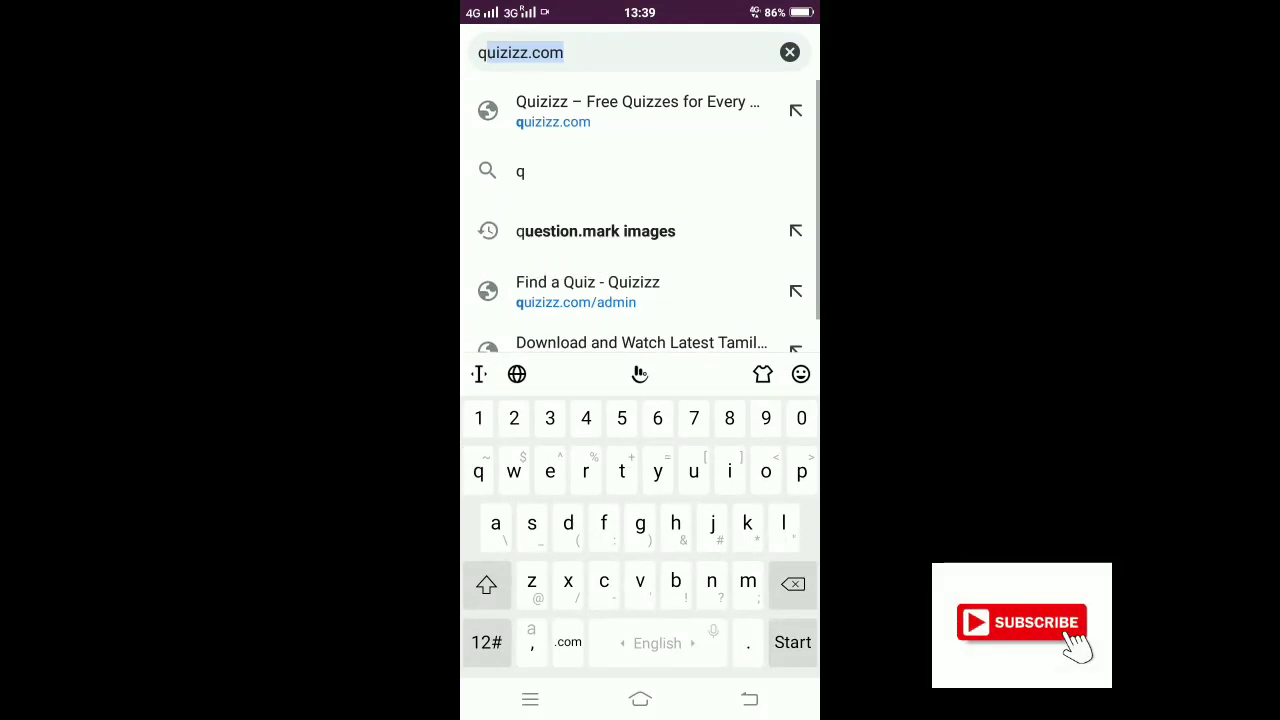
# - Load quizizz.com, browse the home page, and open the Sign Up page
pyautogui.write('ui')
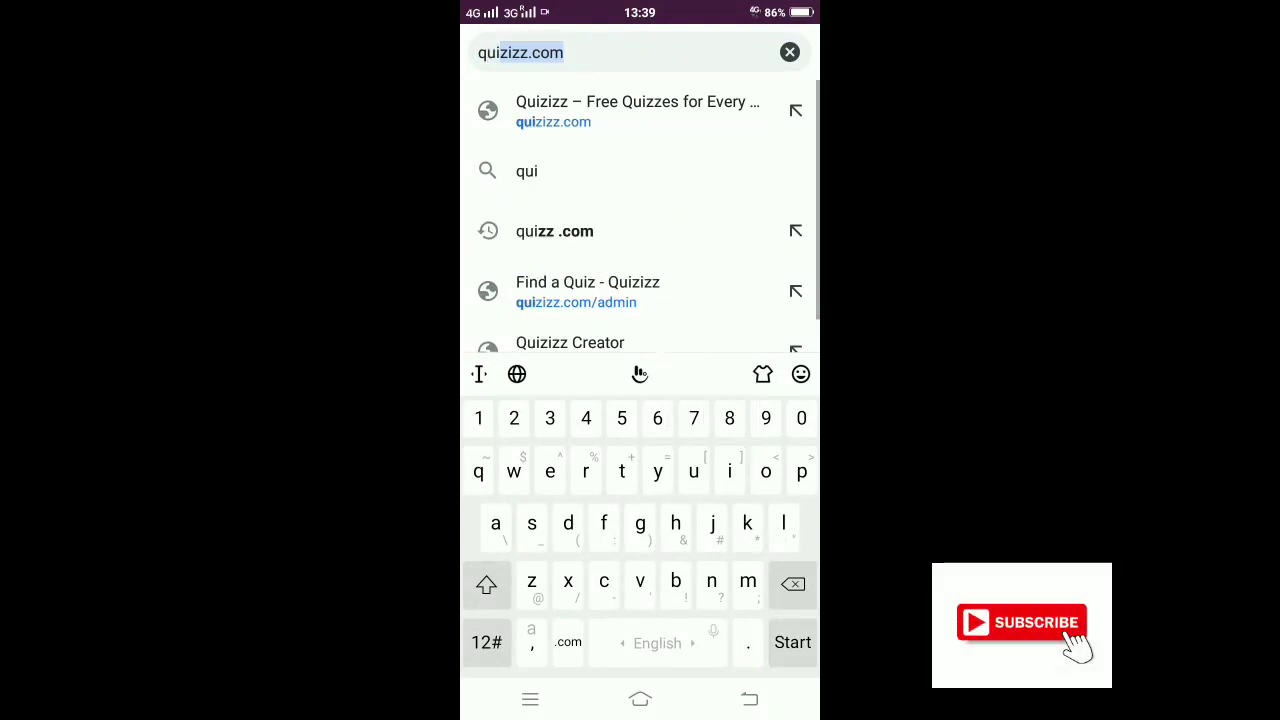
pyautogui.press('Return')
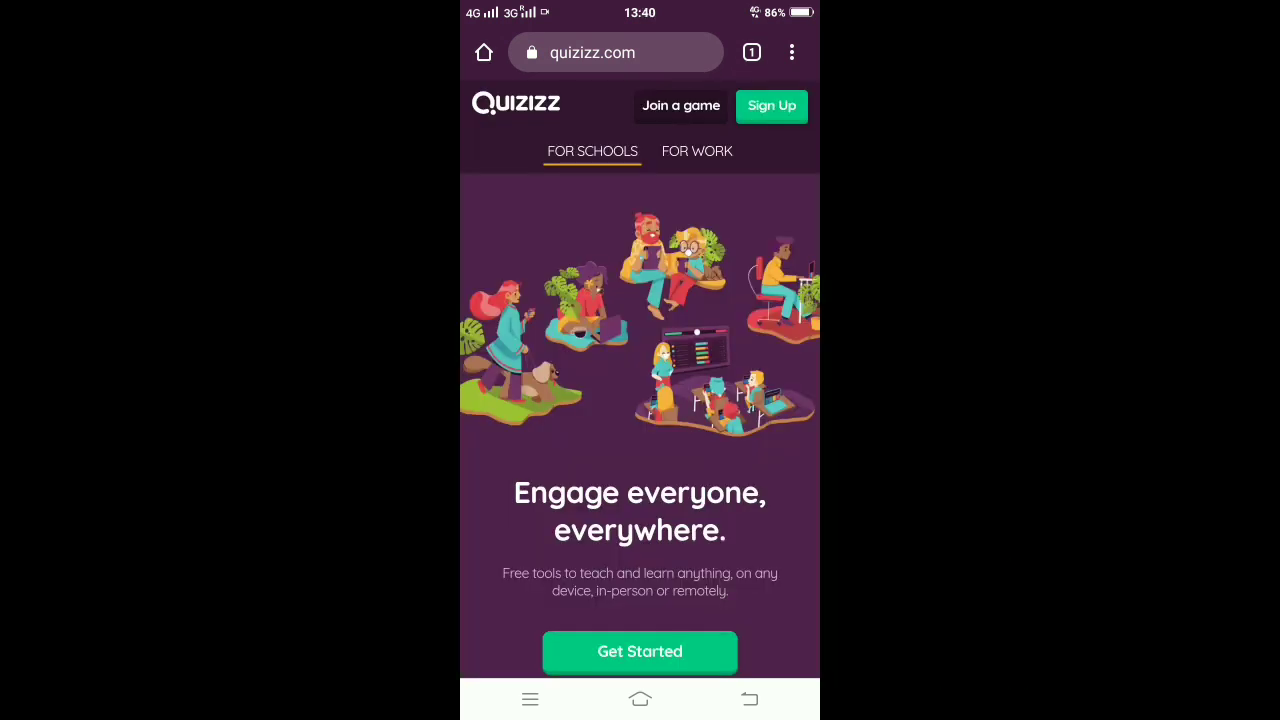
pyautogui.scroll(-3, 640, 400)
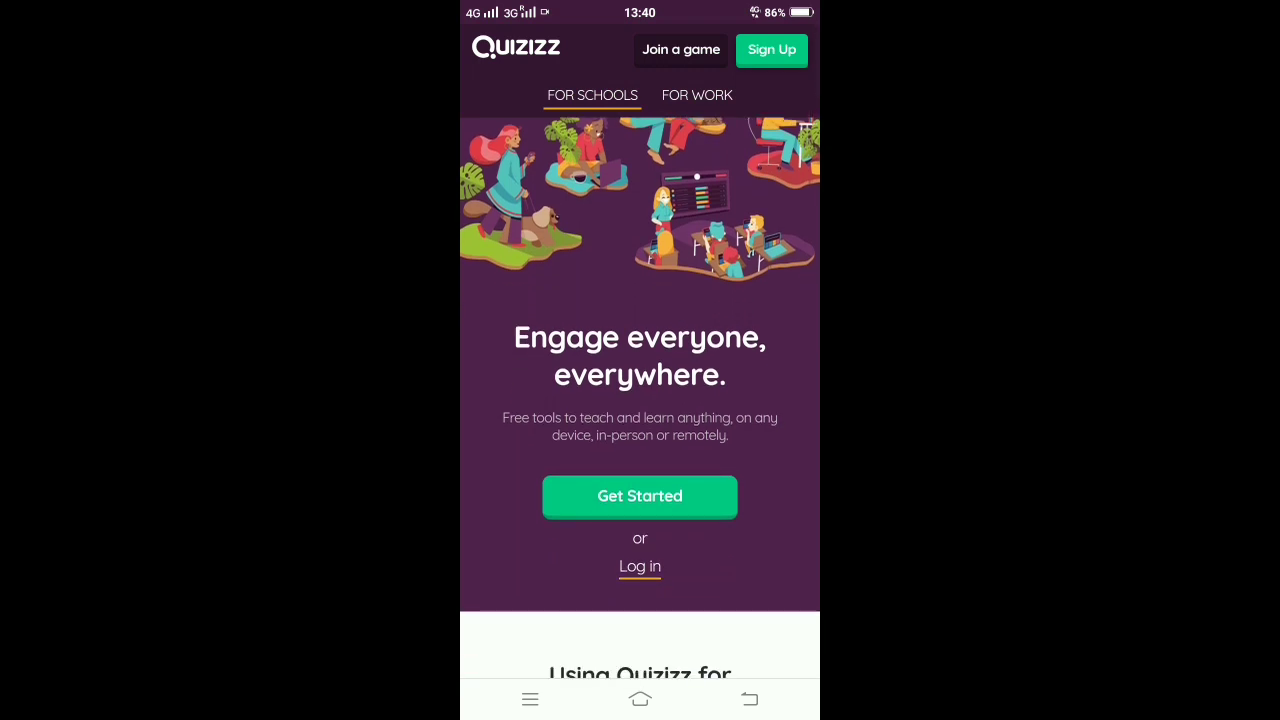
pyautogui.scroll(3, 640, 400)
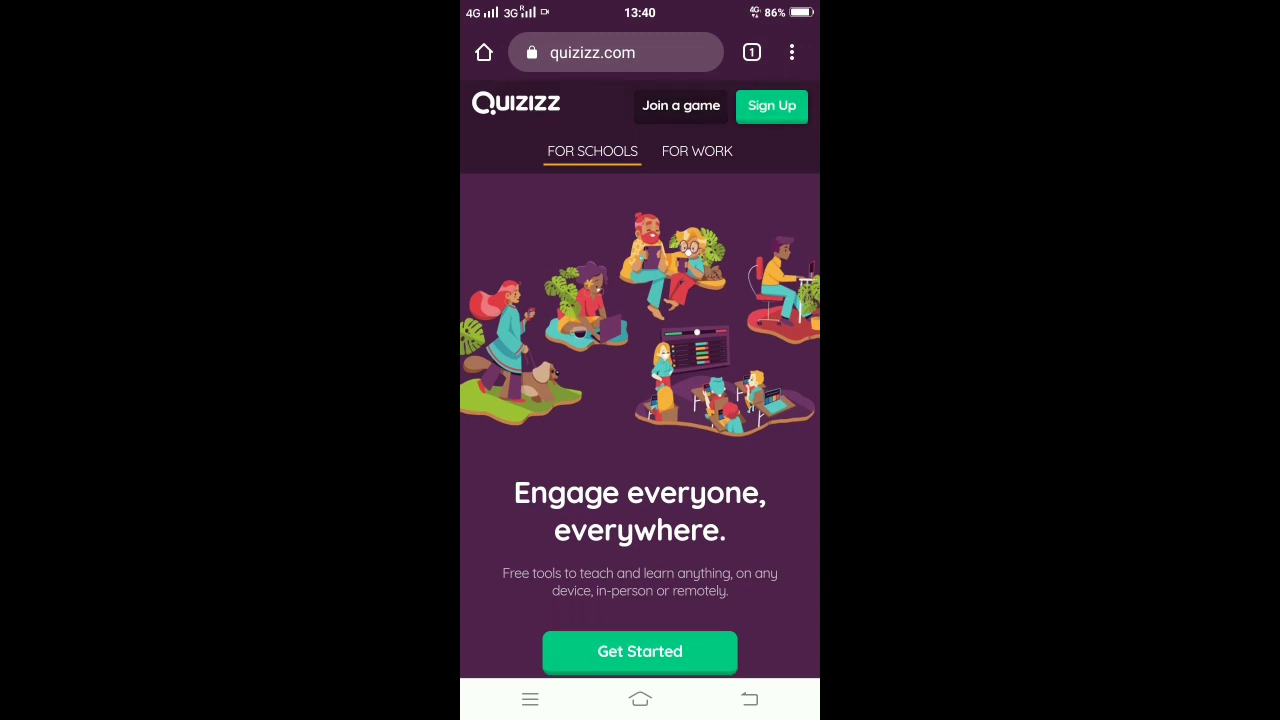
pyautogui.click(772, 105)
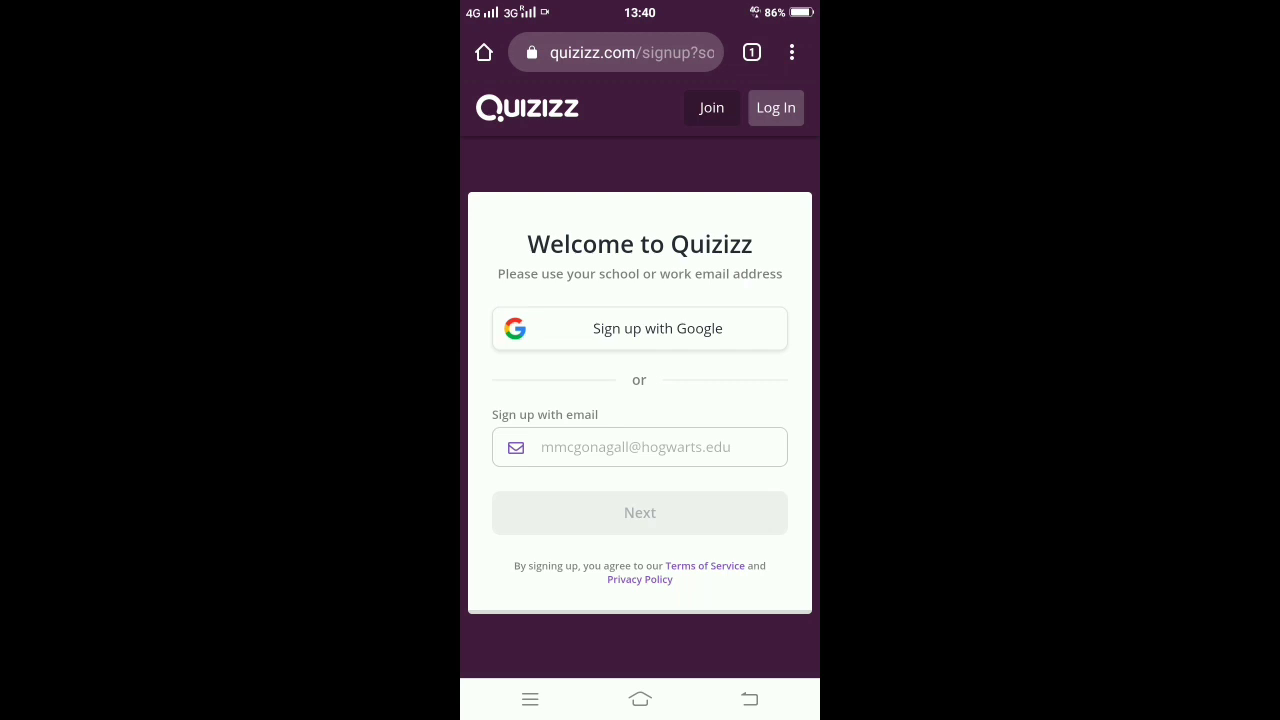
pyautogui.click(640, 447)
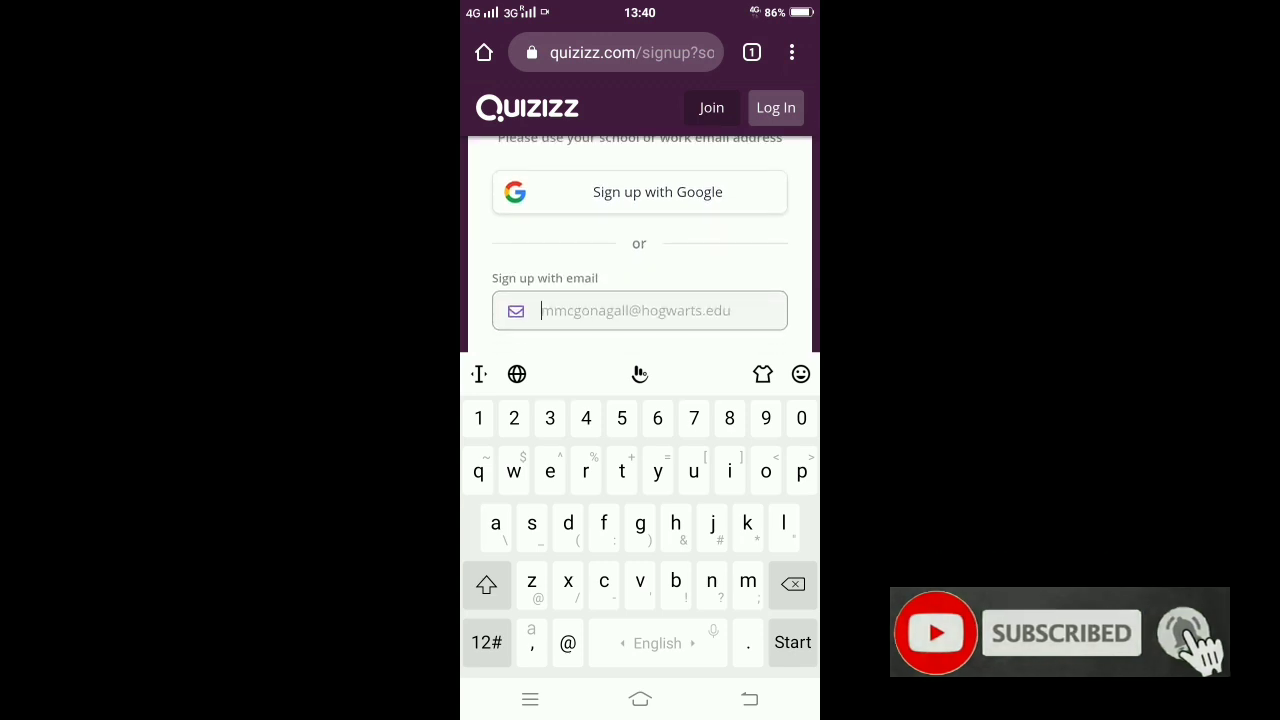
pyautogui.click(750, 699)
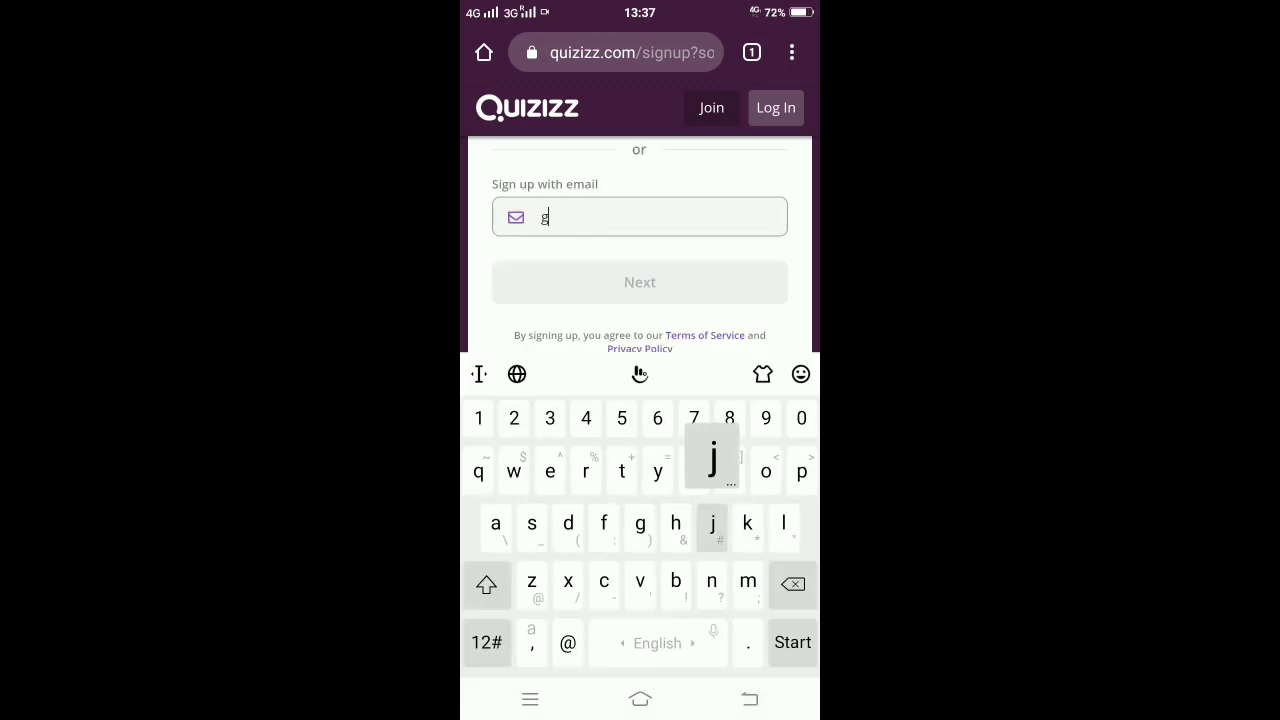
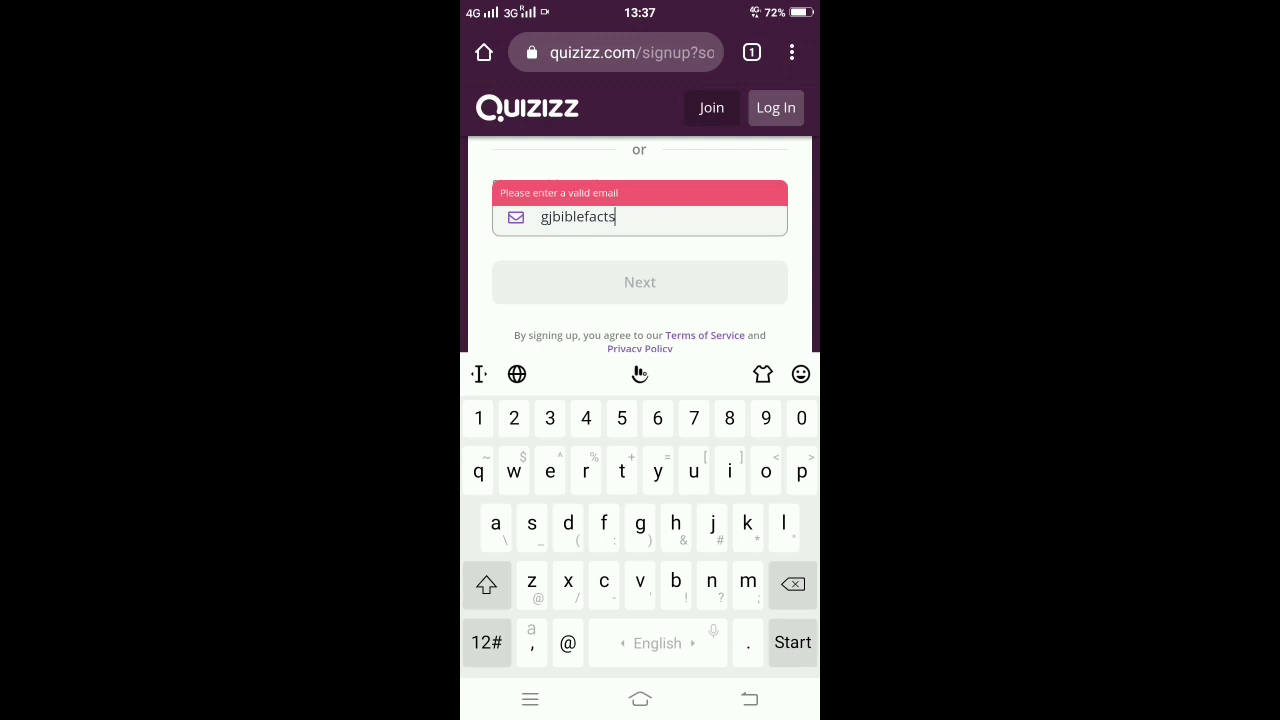
pyautogui.click(749, 699)
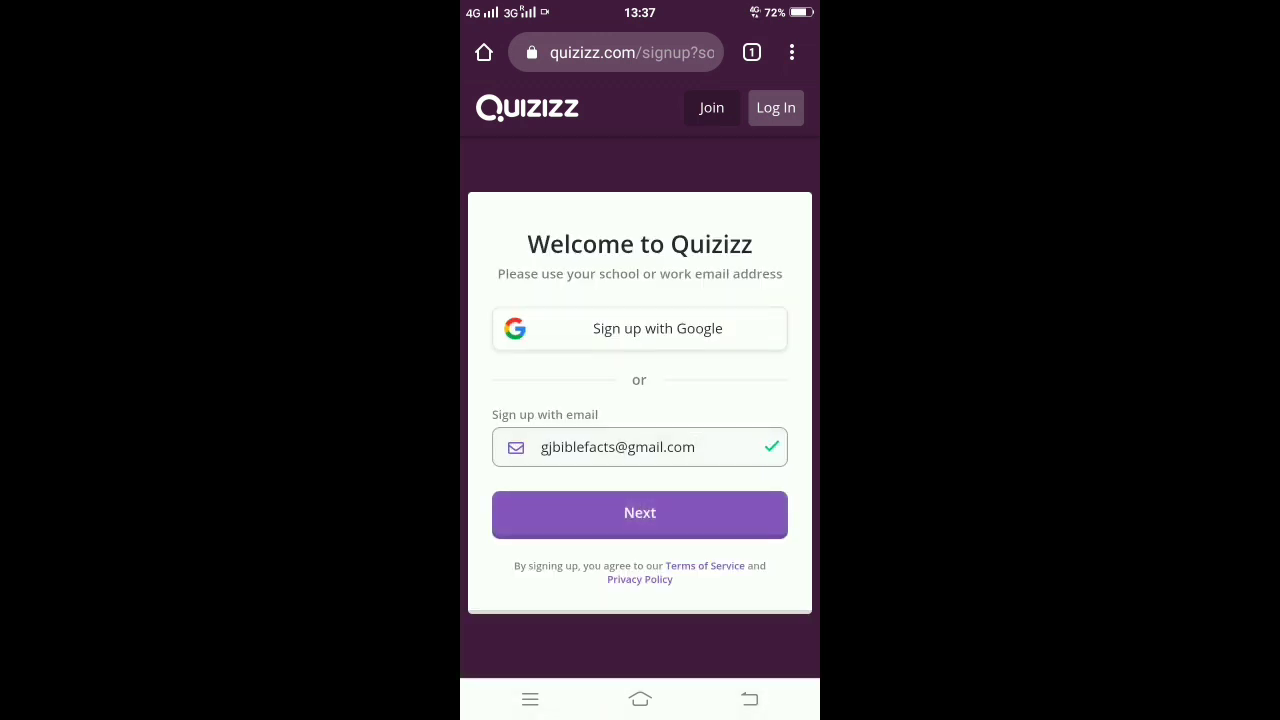
# - Continue past the email step, sign up as a teacher, and set the title to Mr
pyautogui.click(640, 513)
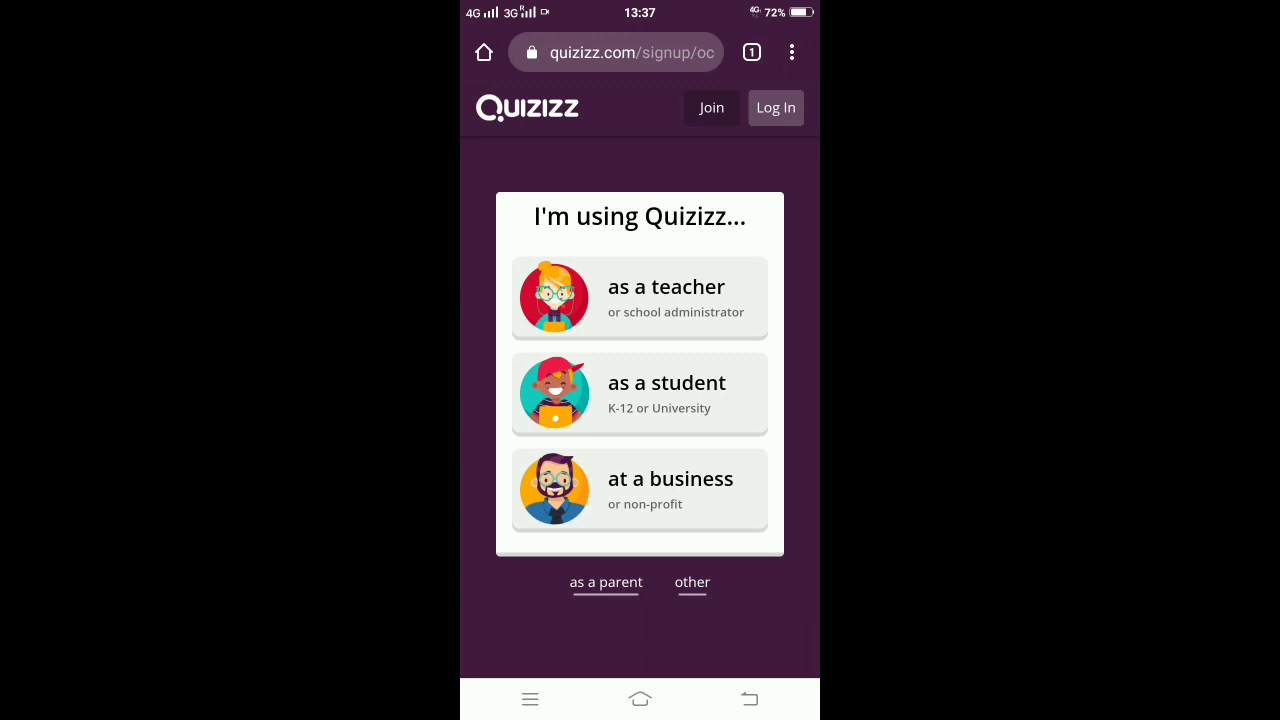
pyautogui.click(640, 297)
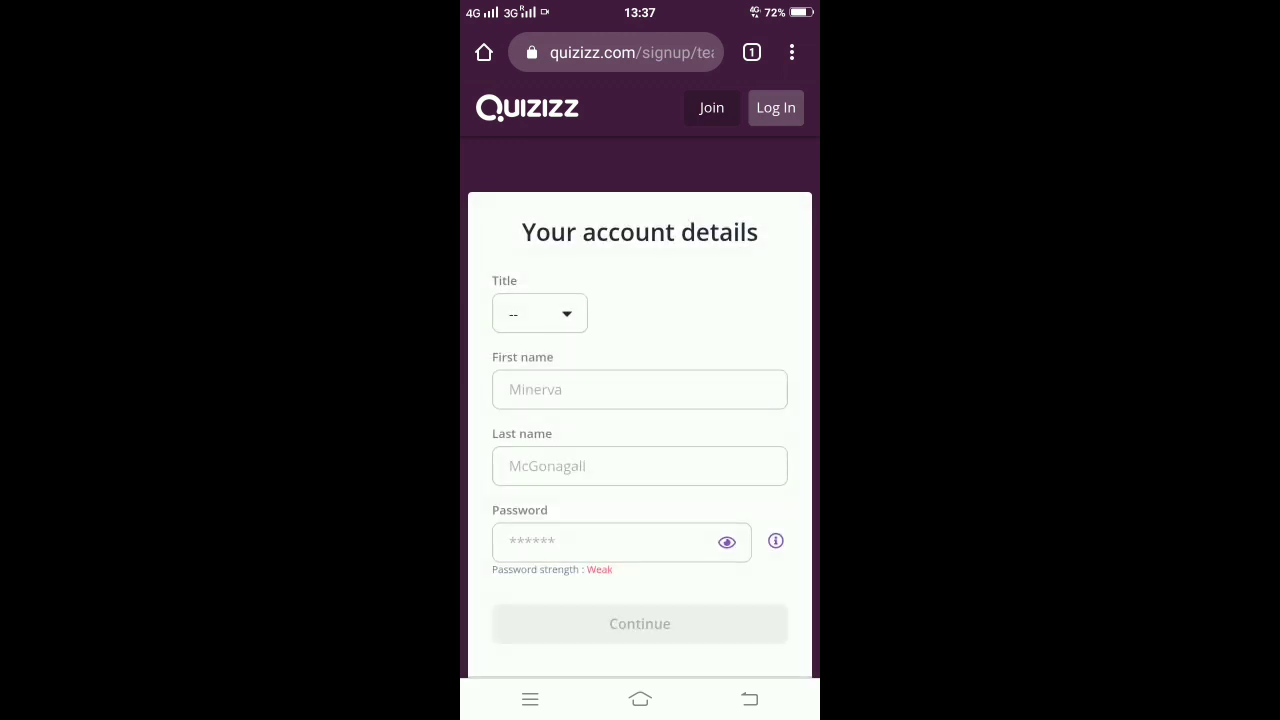
pyautogui.click(539, 313)
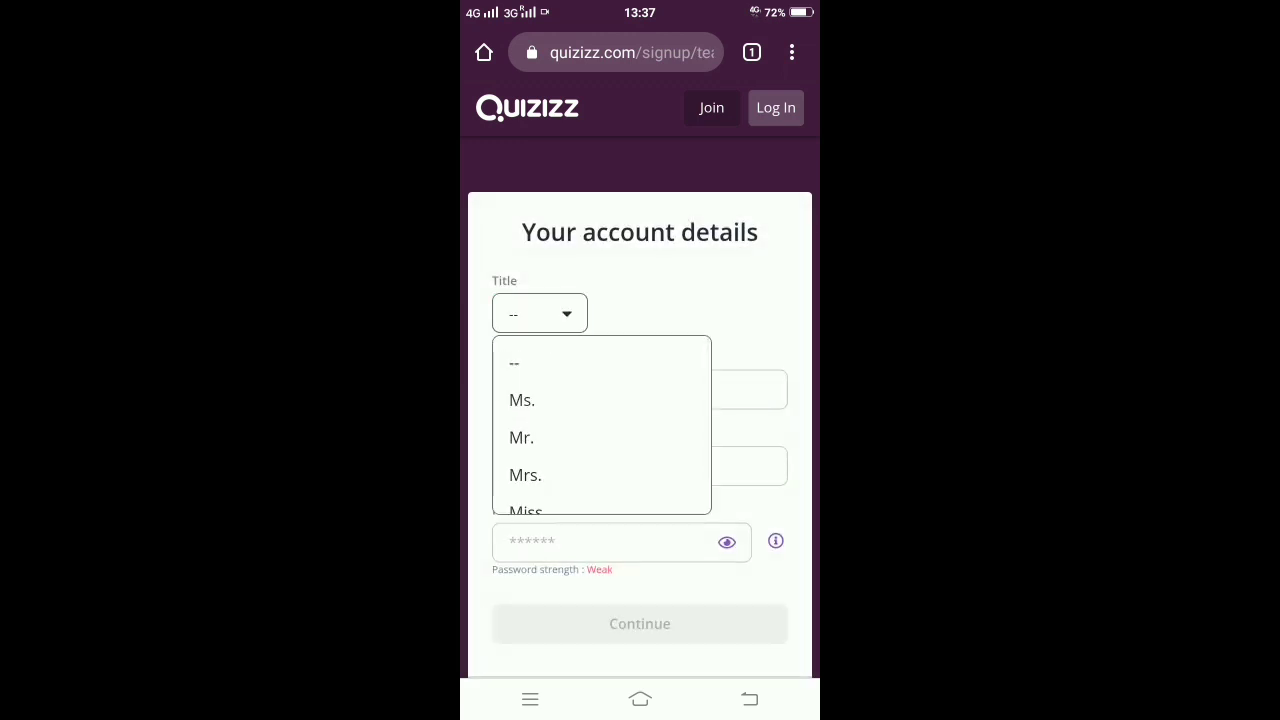
pyautogui.click(521, 437)
# - Fill in first name 'Xy' and last name 'Xyx'
pyautogui.click(640, 389)
pyautogui.write('Xyz')
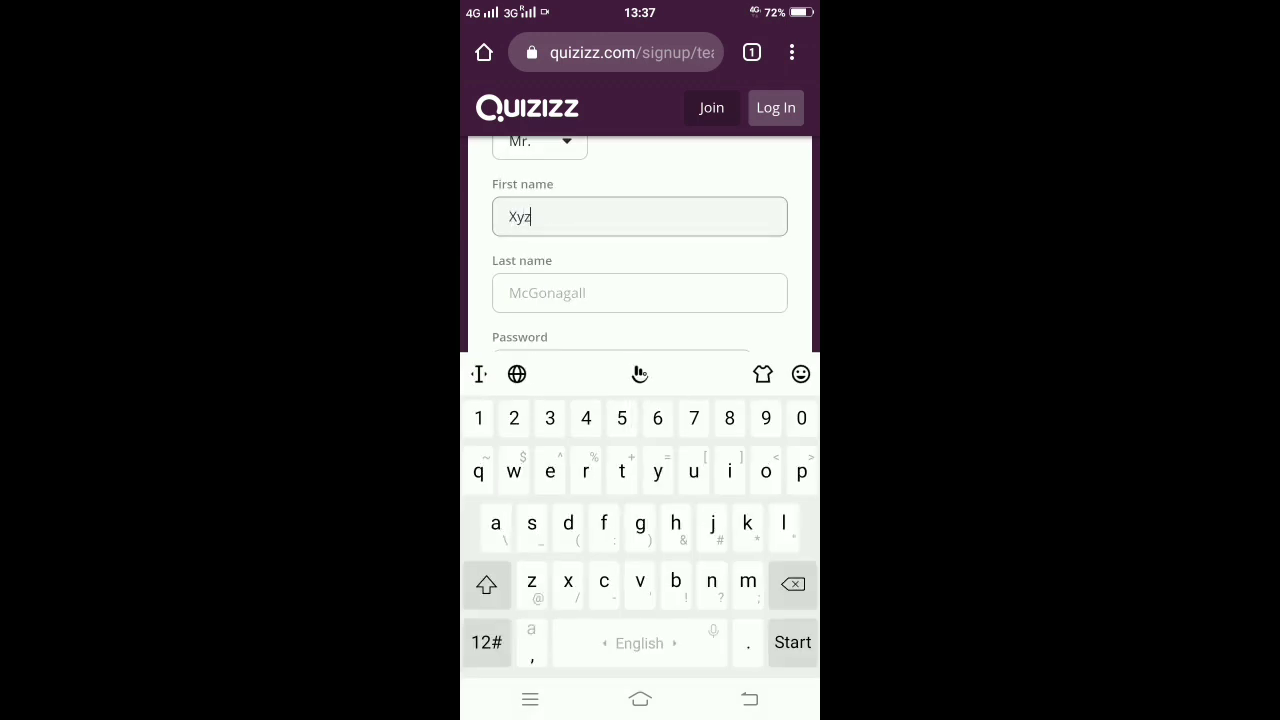
pyautogui.press('Tab')
pyautogui.write('Xyx')
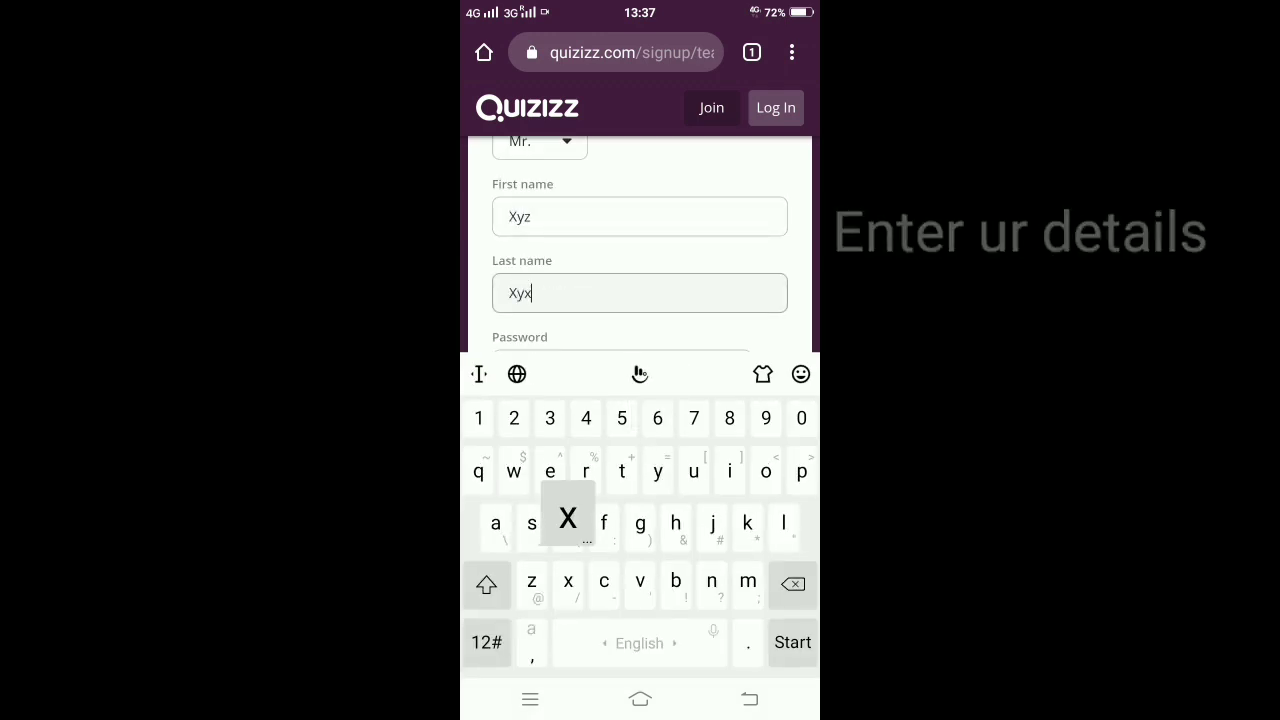
pyautogui.press('Tab')
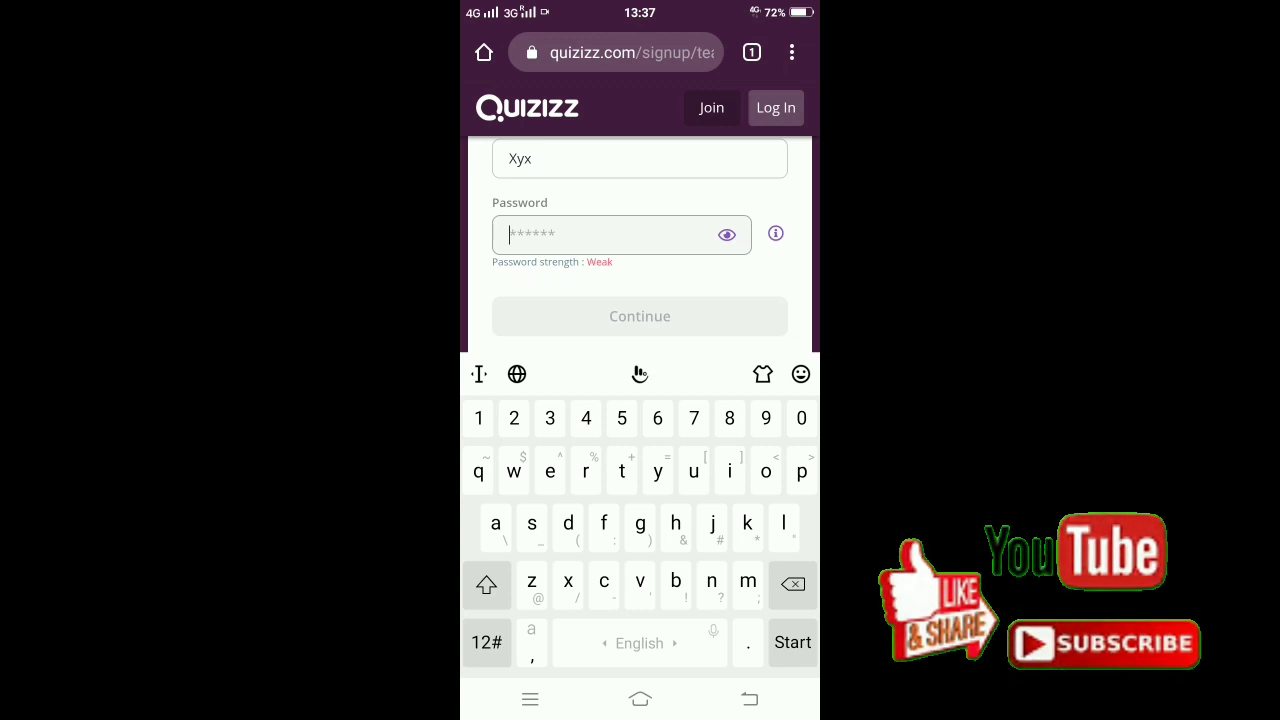
# - Find and open the Trigonometric Ratios quiz from the home page
pyautogui.click(489, 106)
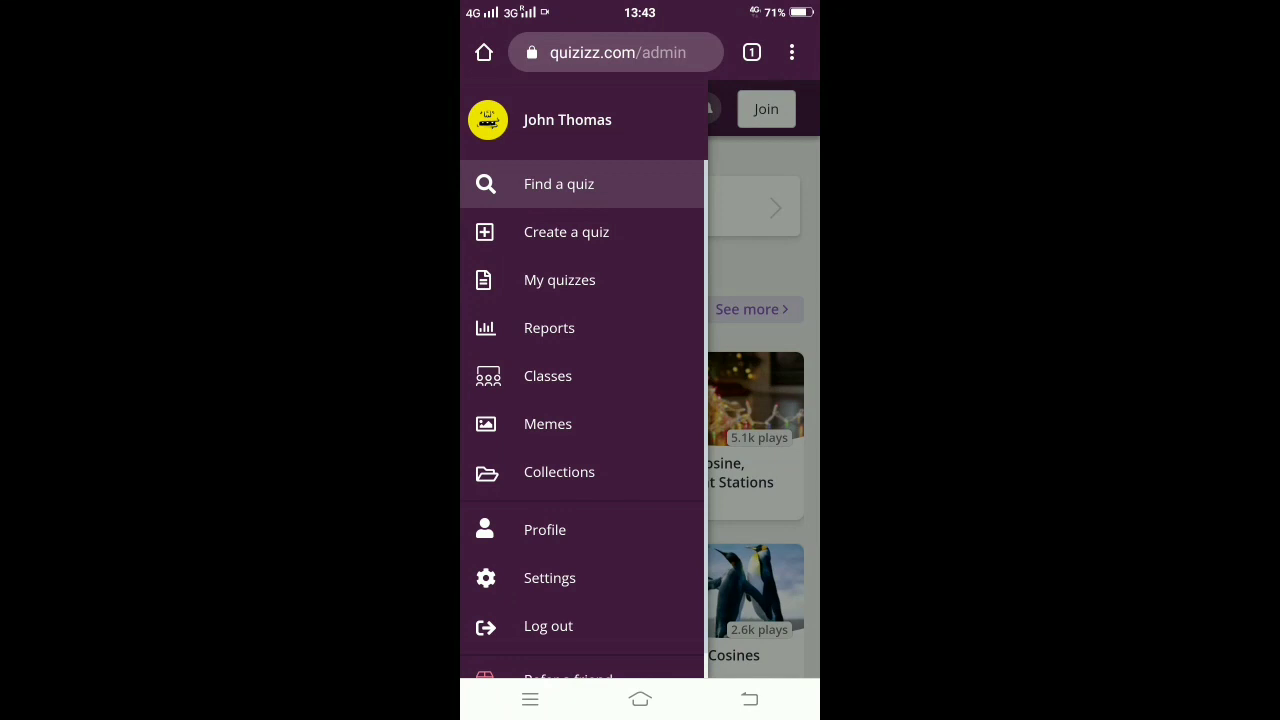
pyautogui.scroll(-1, 582, 419)
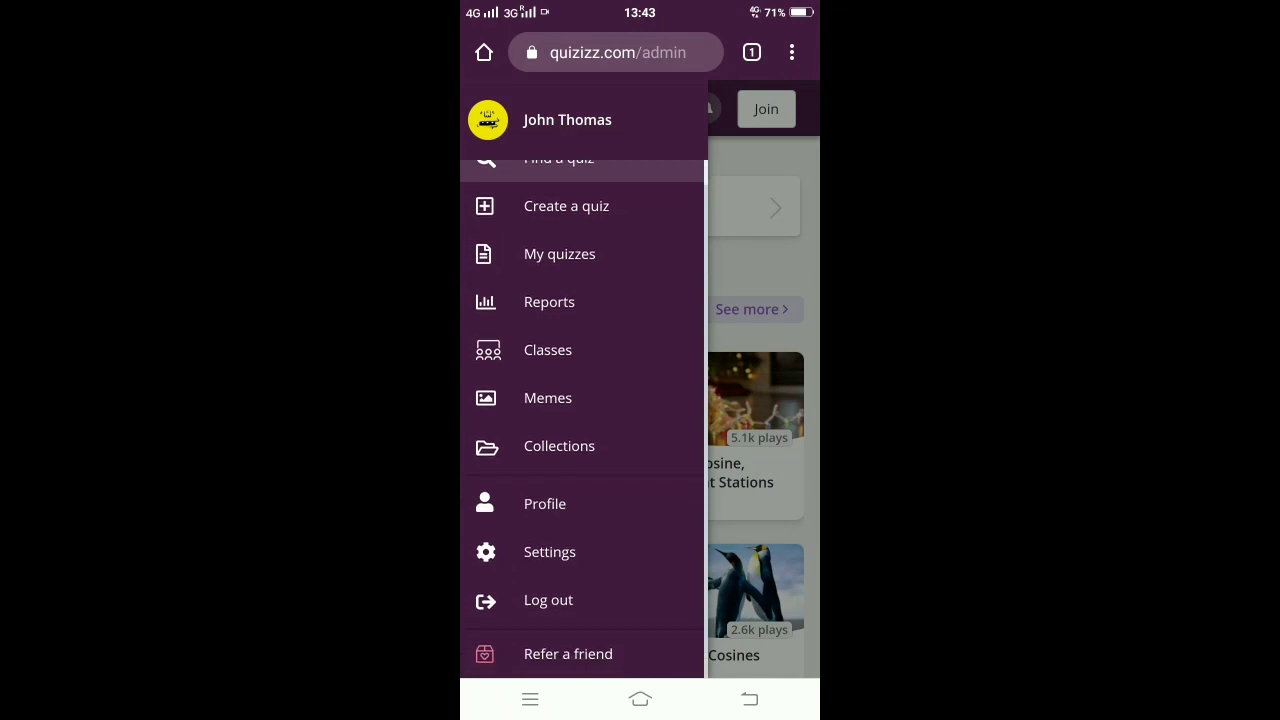
pyautogui.scroll(1, 582, 419)
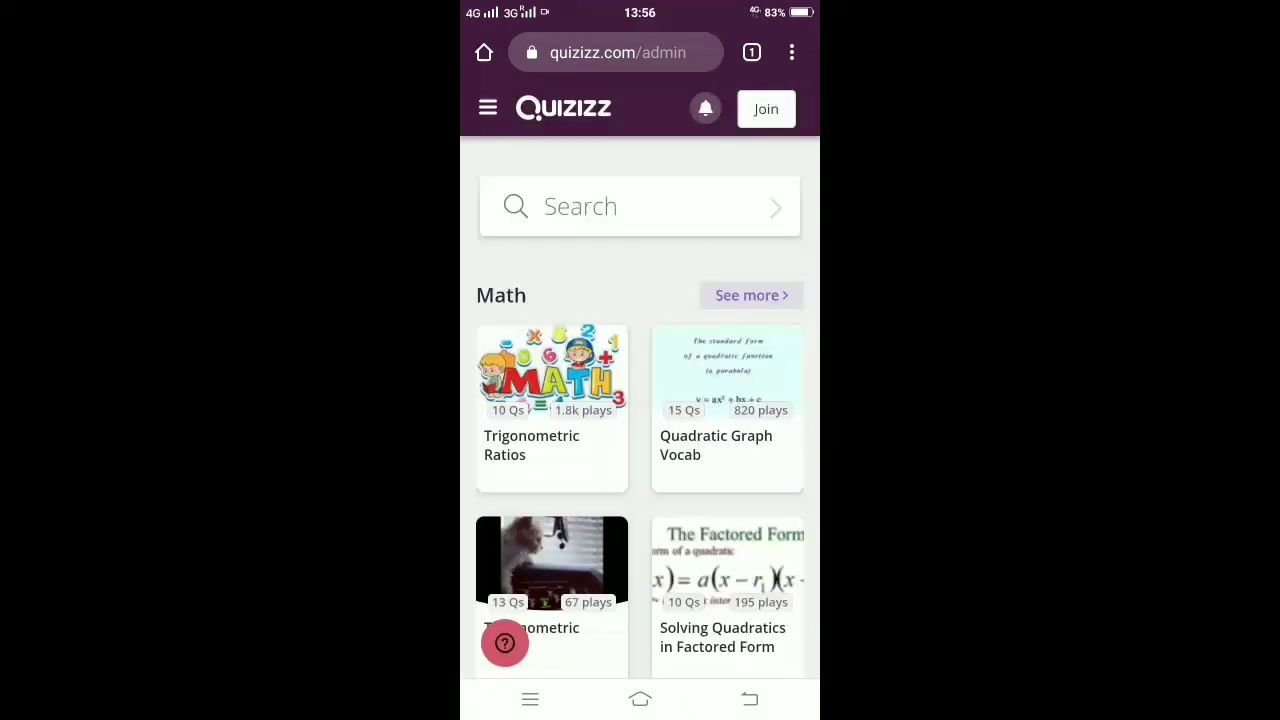
pyautogui.scroll(-2, 640, 400)
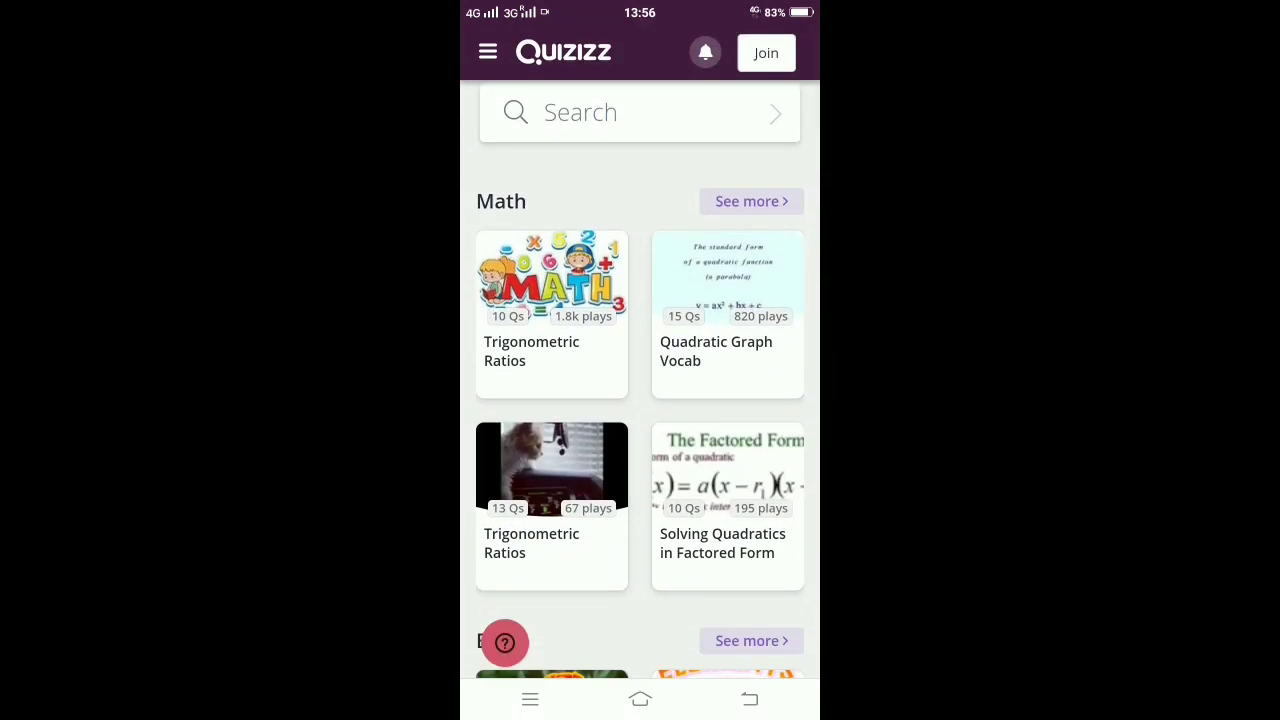
pyautogui.click(555, 314)
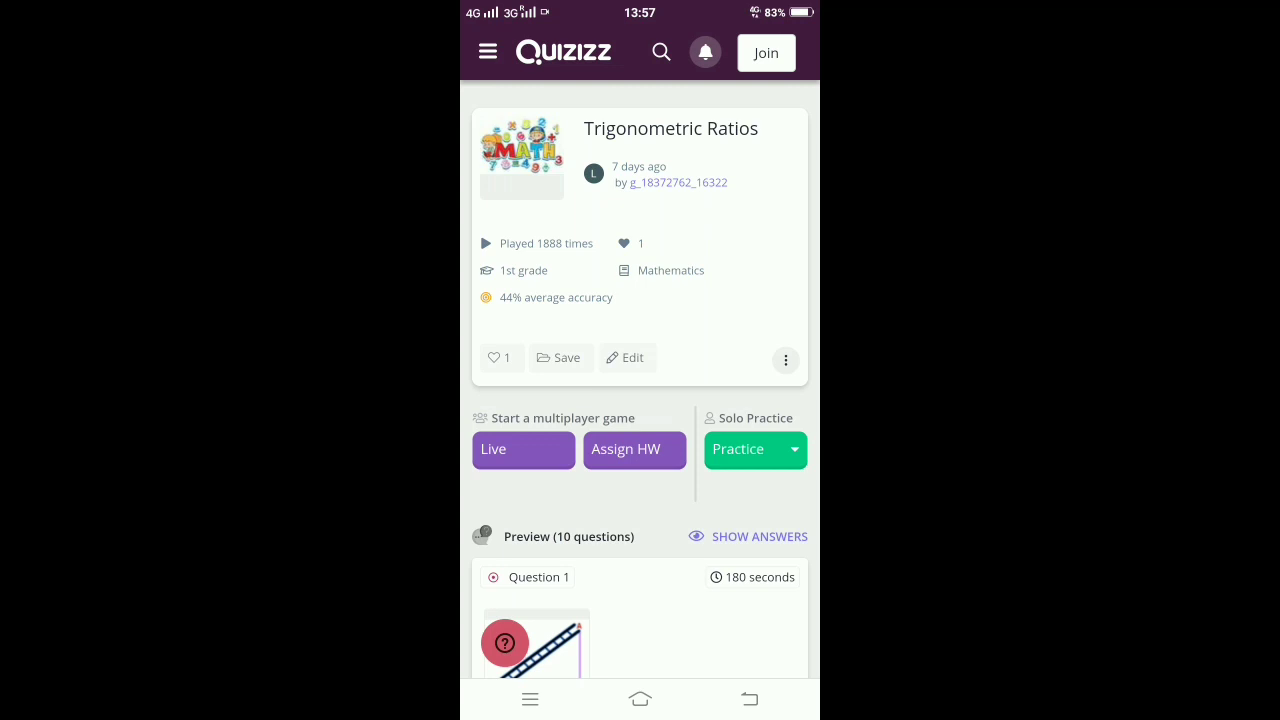
# - Scroll through the quiz's ten-question preview
pyautogui.scroll(-5, 640, 380)
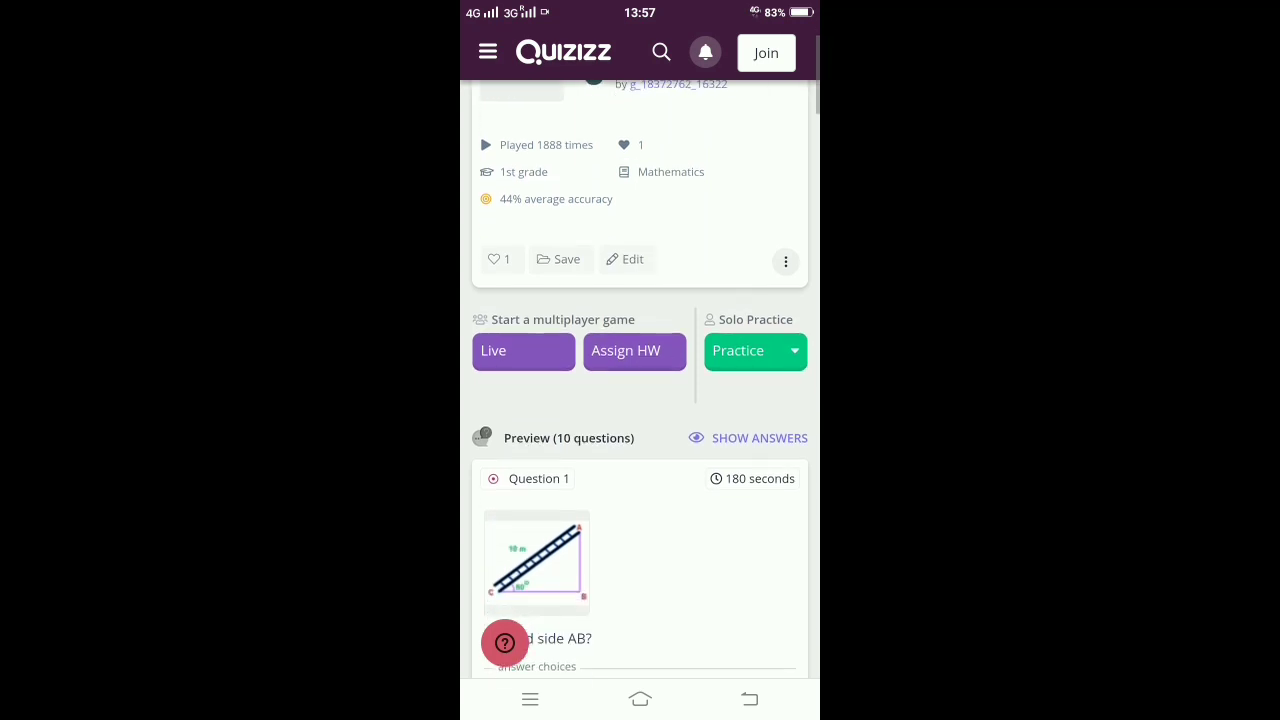
pyautogui.scroll(-3, 640, 380)
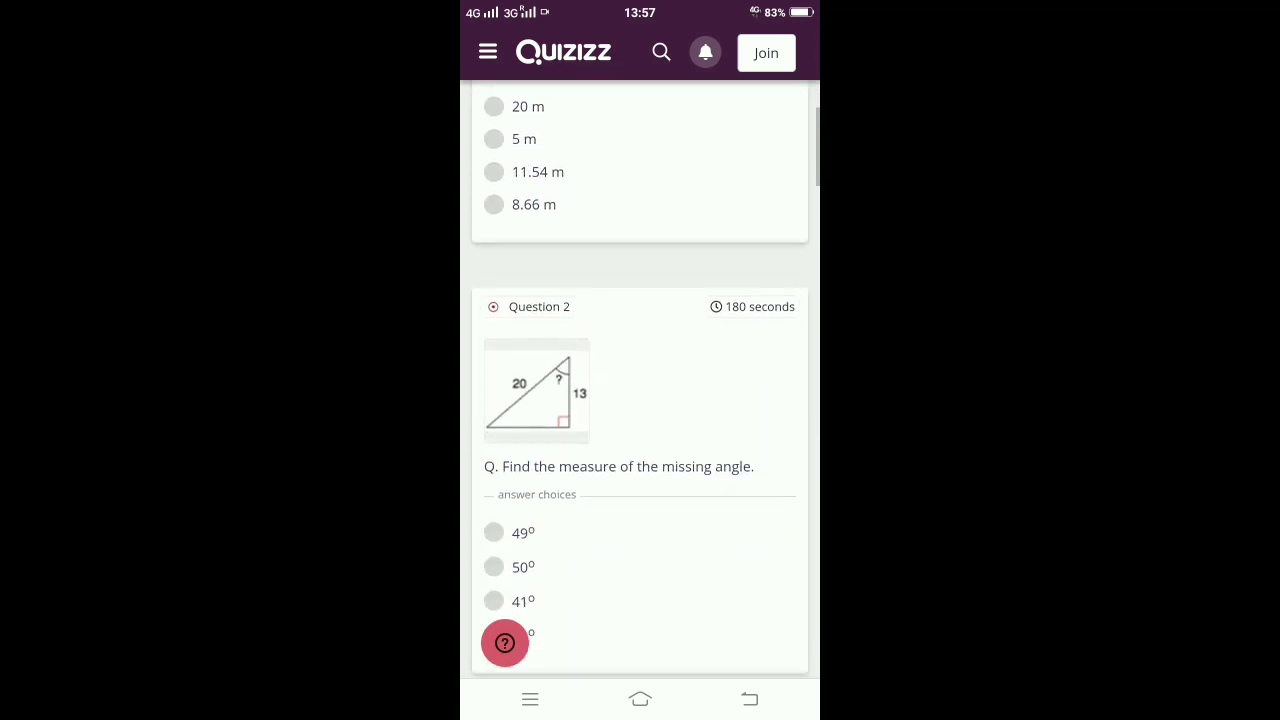
pyautogui.scroll(-3, 640, 380)
pyautogui.scroll(-3, 640, 380)
pyautogui.scroll(-3, 640, 380)
pyautogui.scroll(-3, 640, 380)
pyautogui.scroll(3, 640, 380)
pyautogui.scroll(5, 640, 380)
pyautogui.scroll(5, 640, 380)
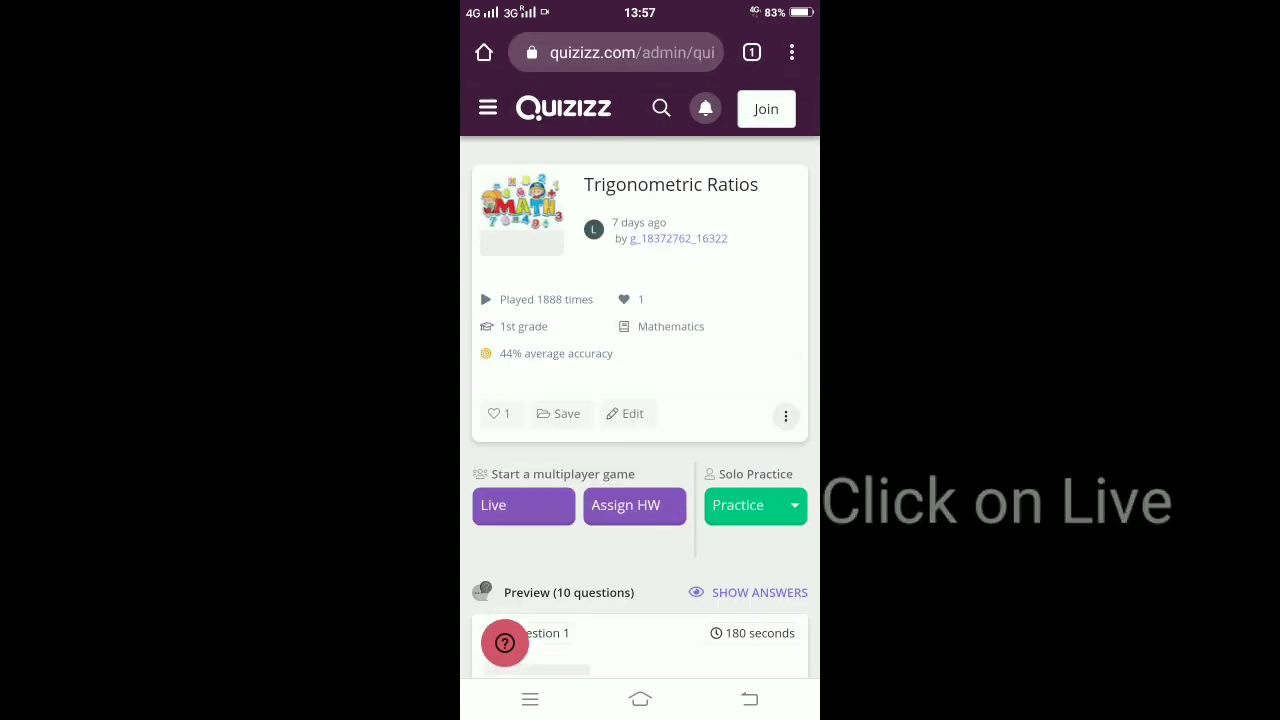
# - Host Trigonometric Ratios as a live game in Test mode
pyautogui.click(523, 505)
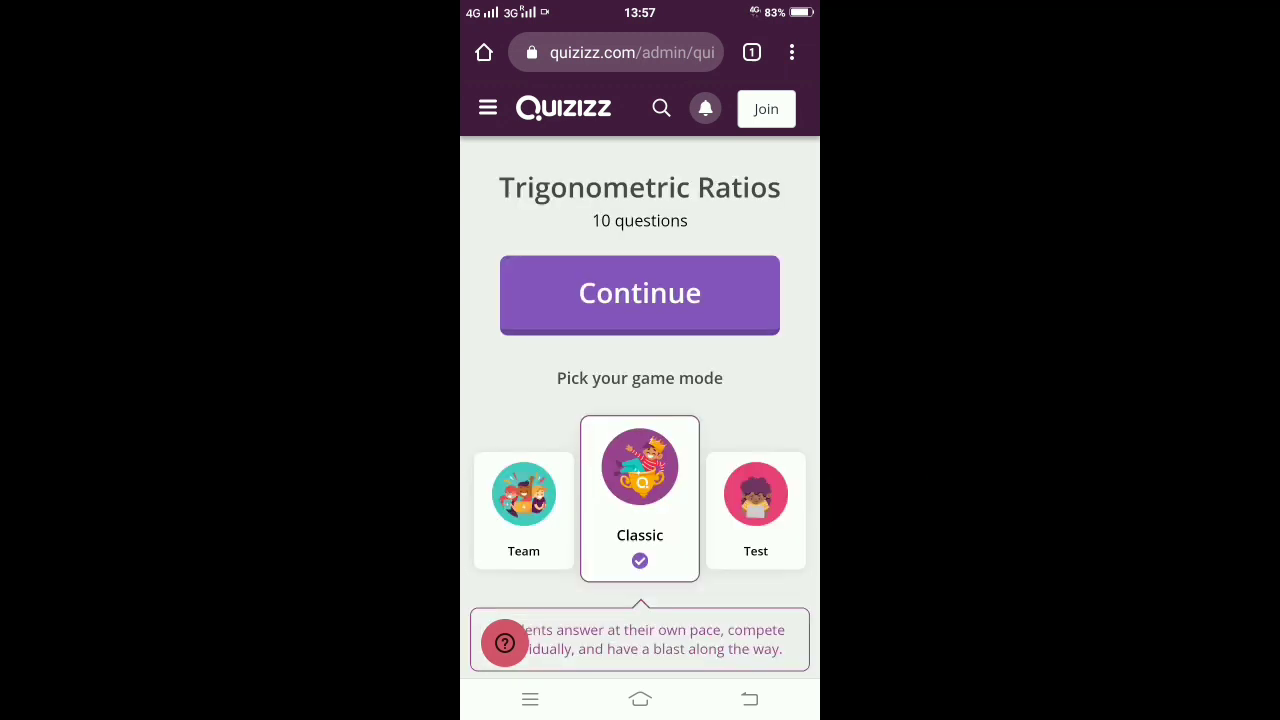
pyautogui.click(755, 505)
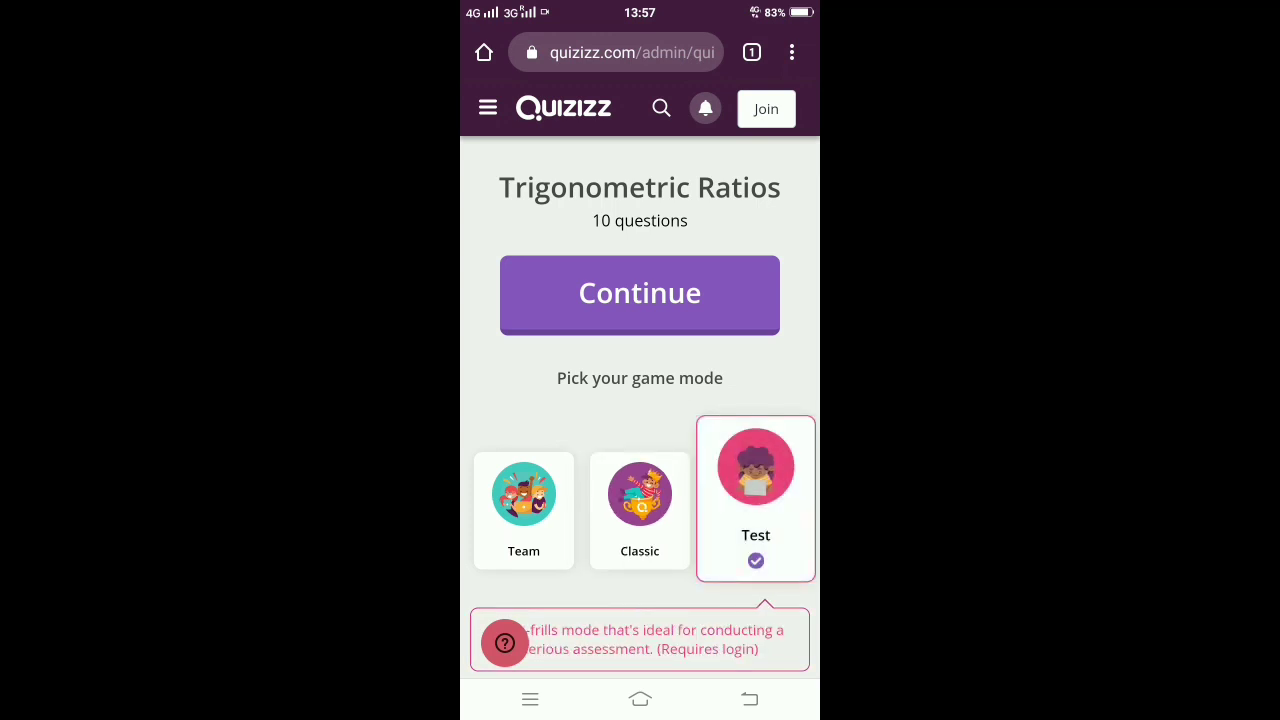
pyautogui.click(640, 293)
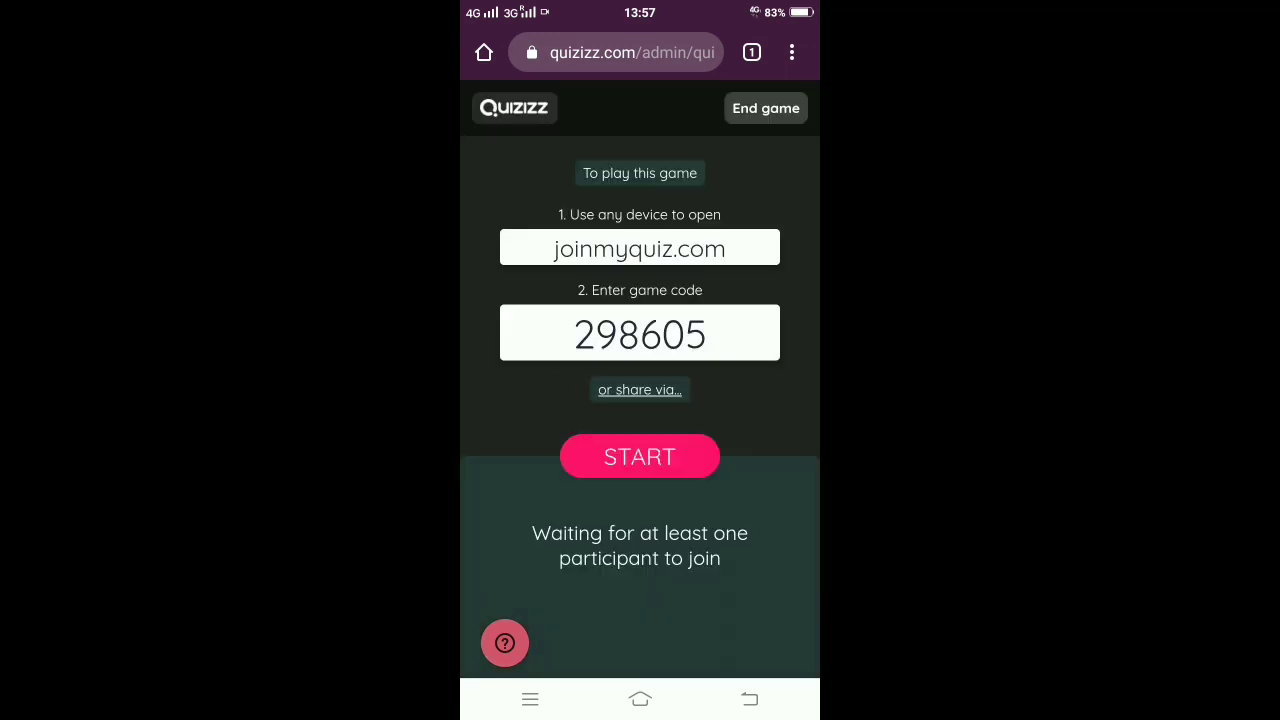
# - Copy the join link for game 298605 from the share options
pyautogui.click(640, 389)
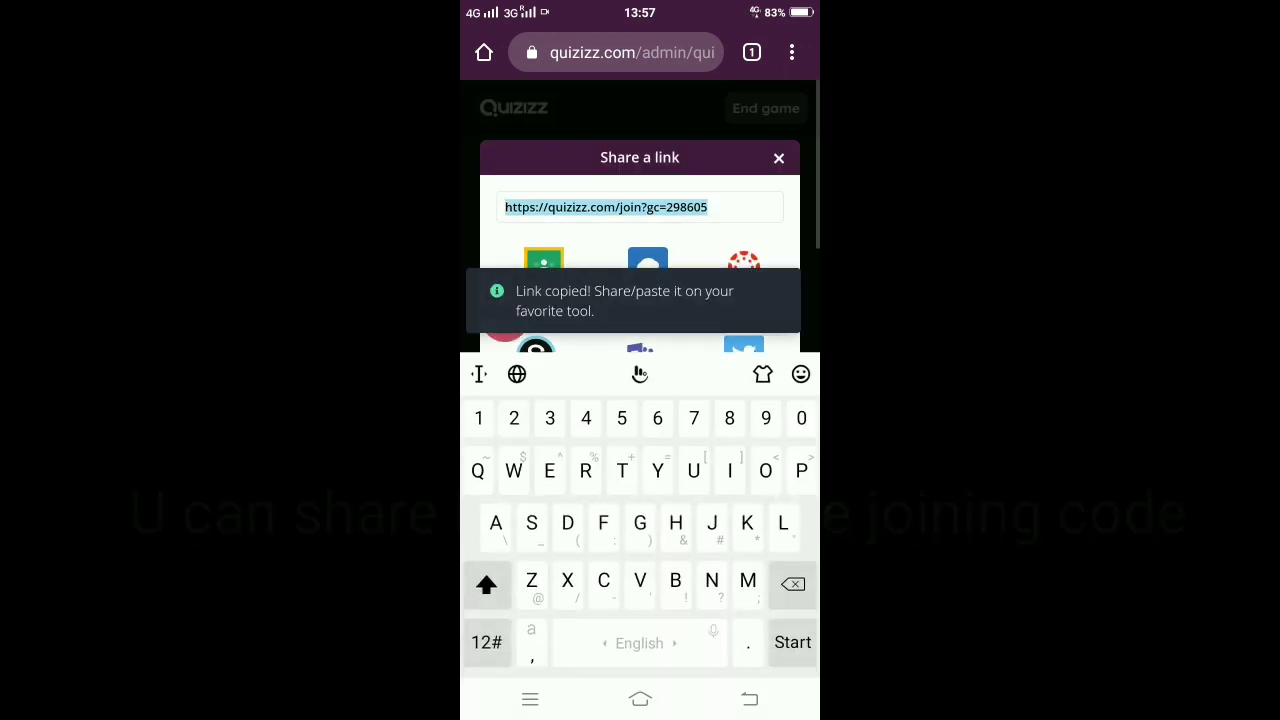
pyautogui.click(750, 699)
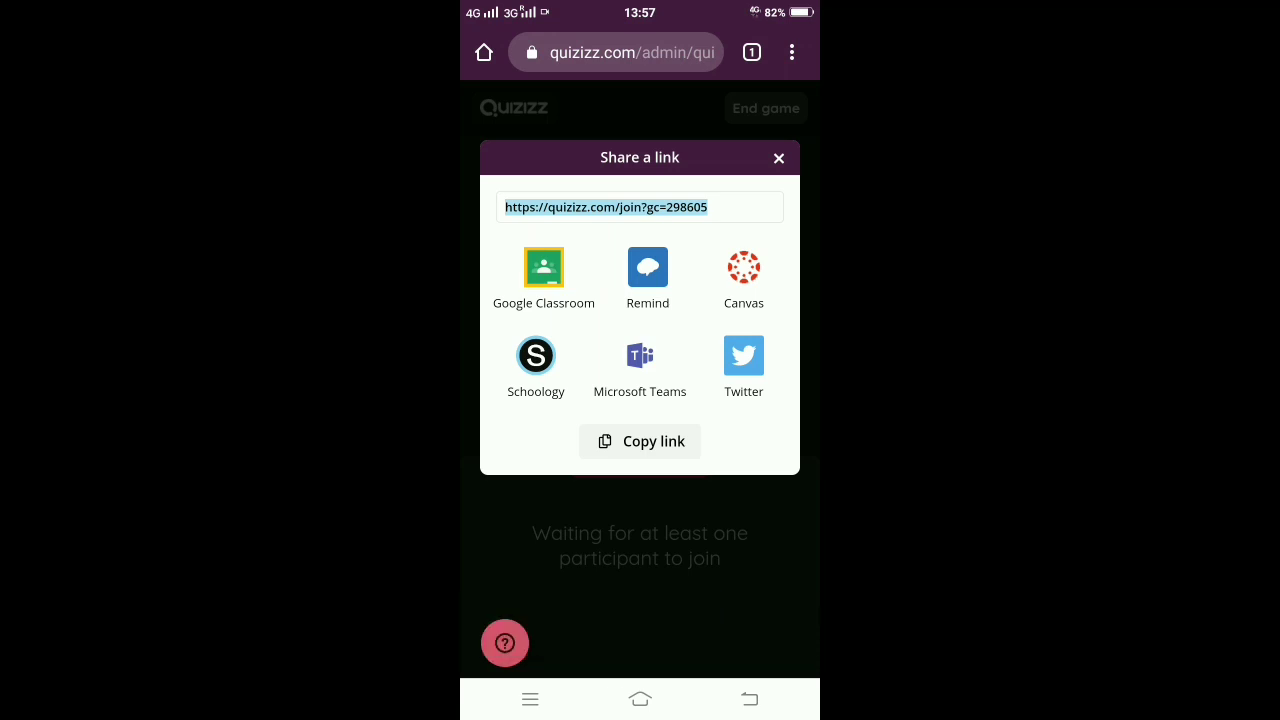
pyautogui.click(640, 441)
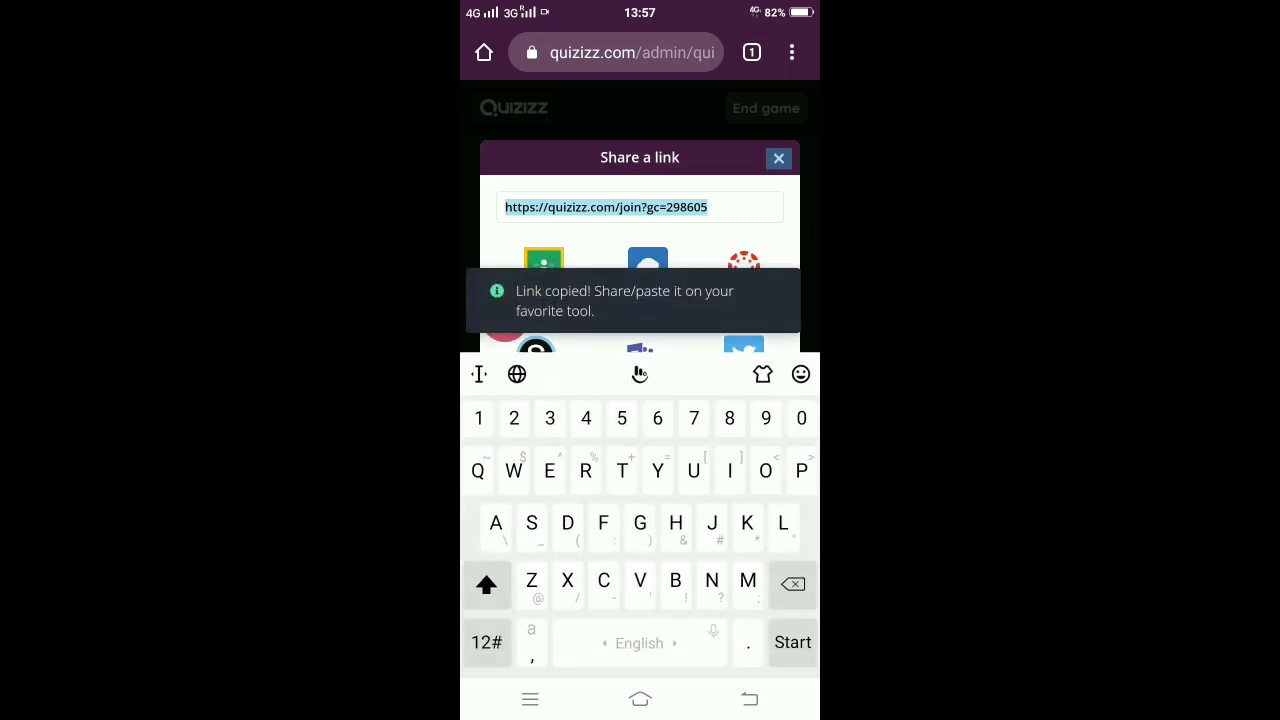
pyautogui.press('Escape')
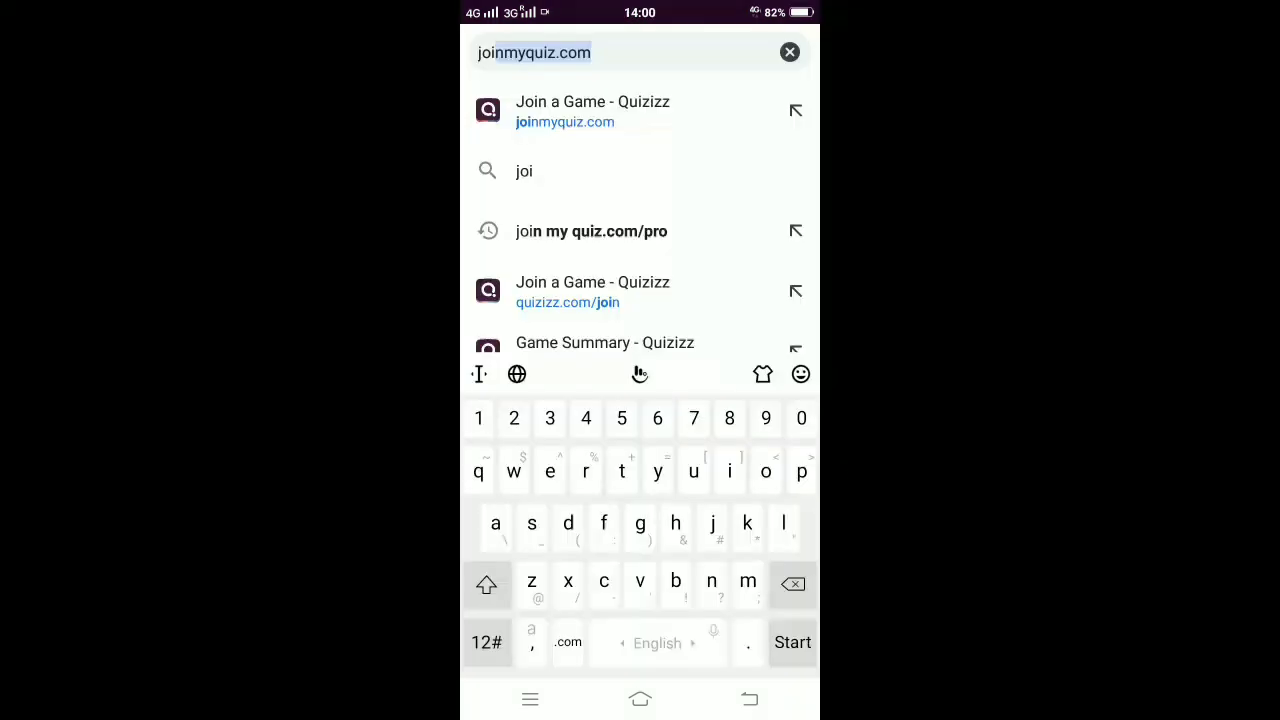
# - Go to joinmyquiz.com and join the game as player 'Xyz'
pyautogui.click(590, 52)
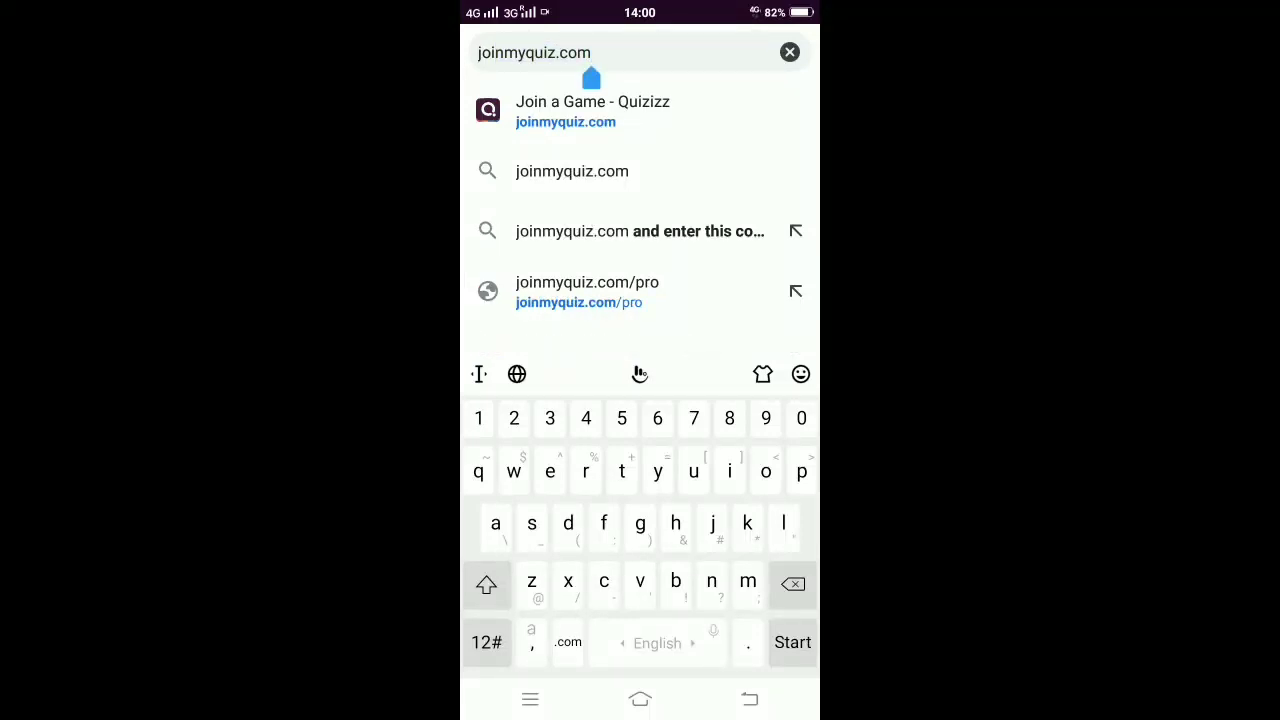
pyautogui.press('Return')
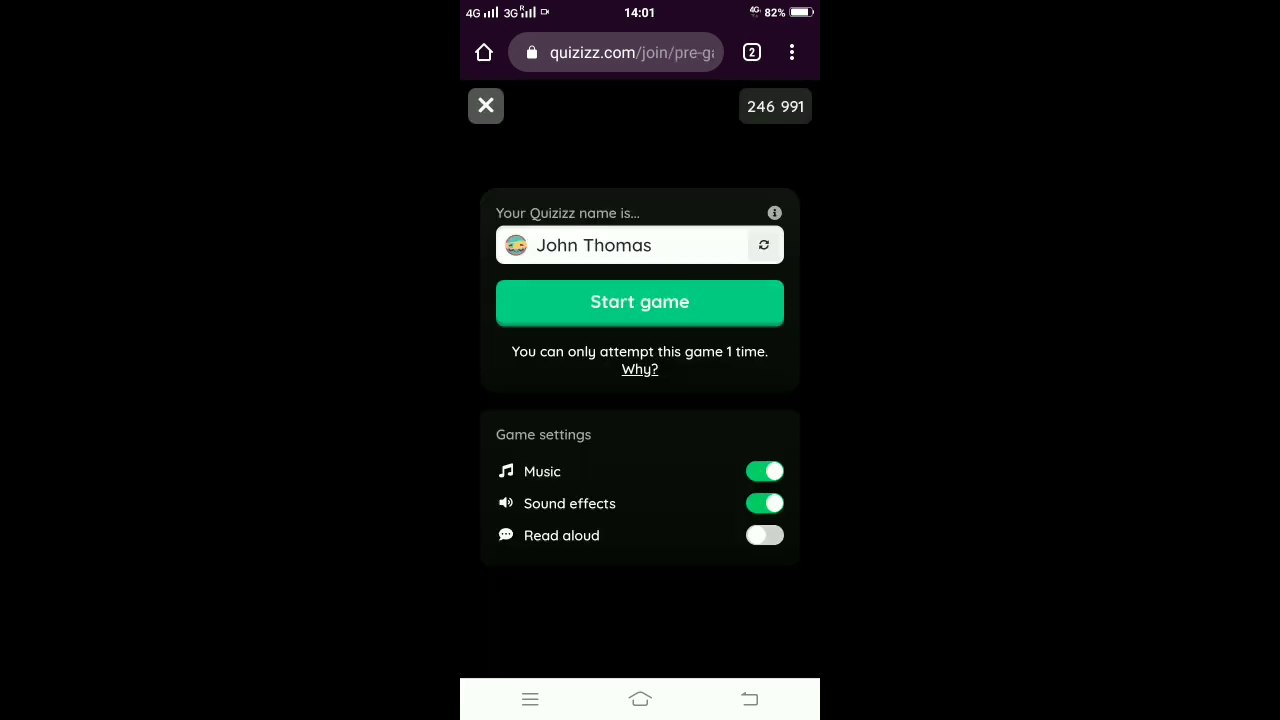
pyautogui.click(650, 245)
pyautogui.press('BackSpace')
pyautogui.press('BackSpace')
pyautogui.press('BackSpace')
pyautogui.press('BackSpace')
pyautogui.press('BackSpace')
pyautogui.press('BackSpace')
pyautogui.write('Xy')
pyautogui.click(640, 302)
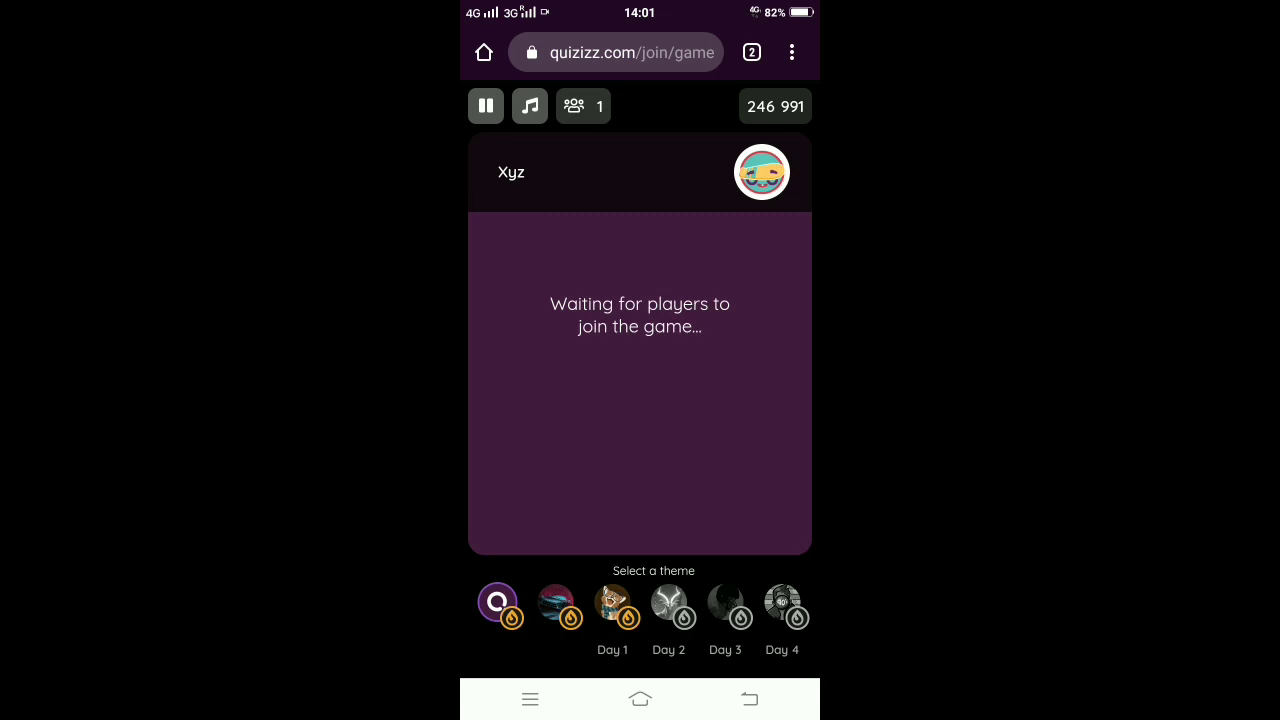
# - Choose the Day 1 lobby theme, start the hosted game, and return to Chrome
pyautogui.click(612, 602)
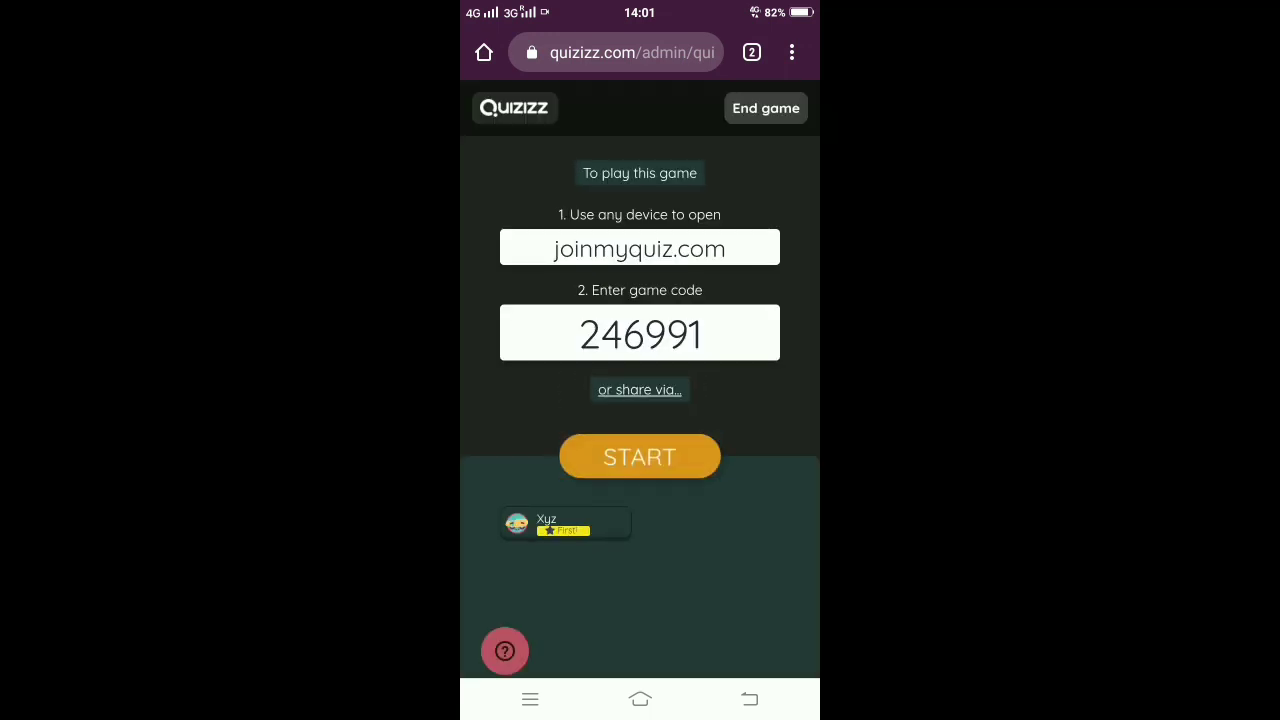
pyautogui.click(640, 457)
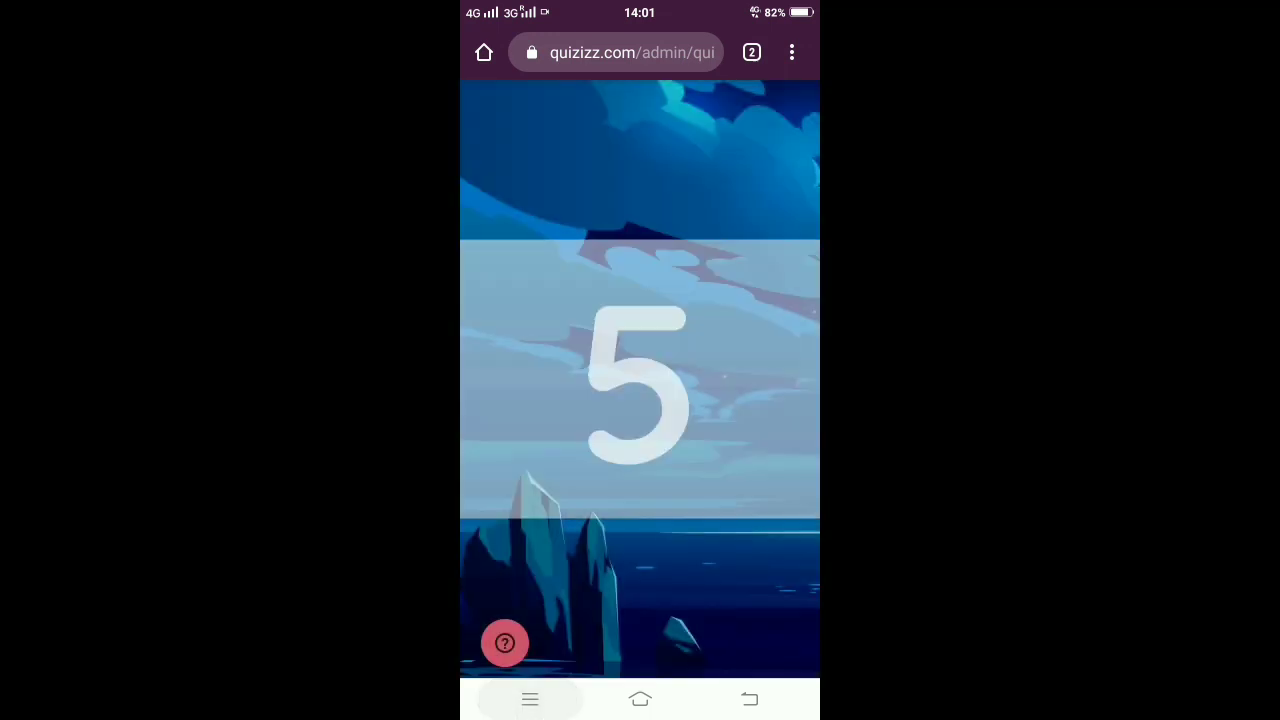
pyautogui.click(530, 699)
pyautogui.moveTo(700, 360); pyautogui.dragTo(520, 360)
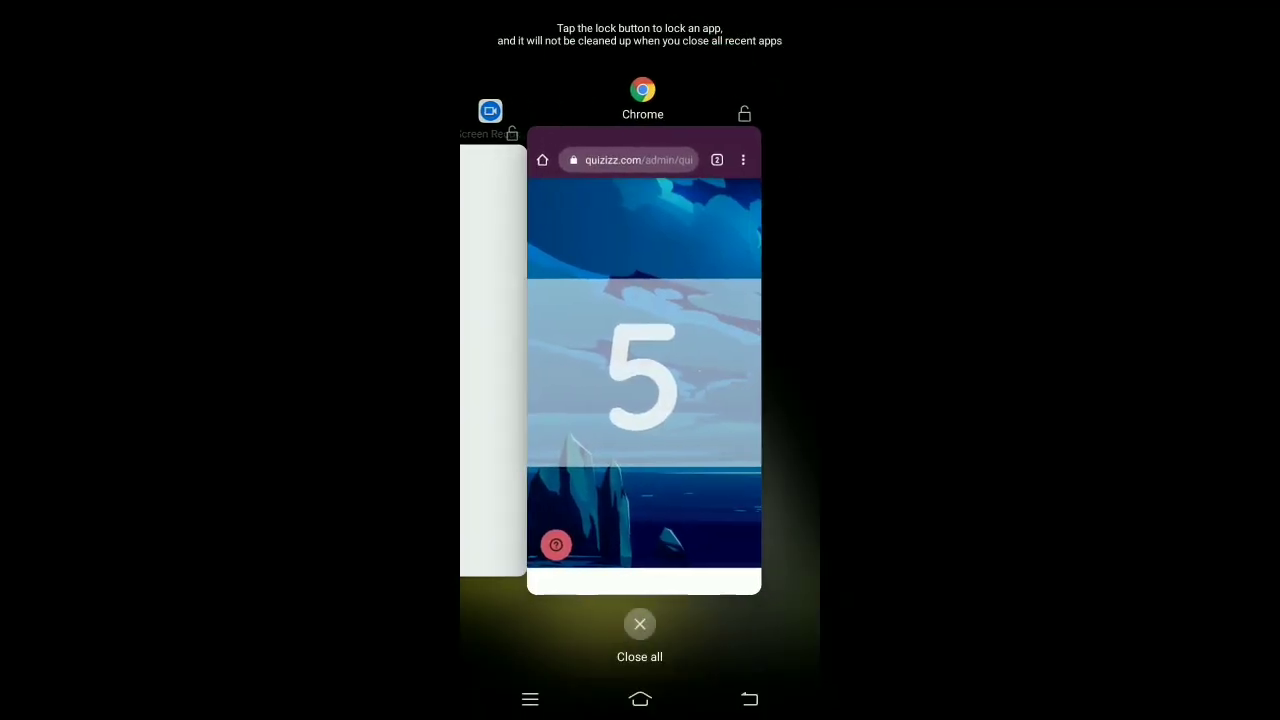
pyautogui.click(640, 360)
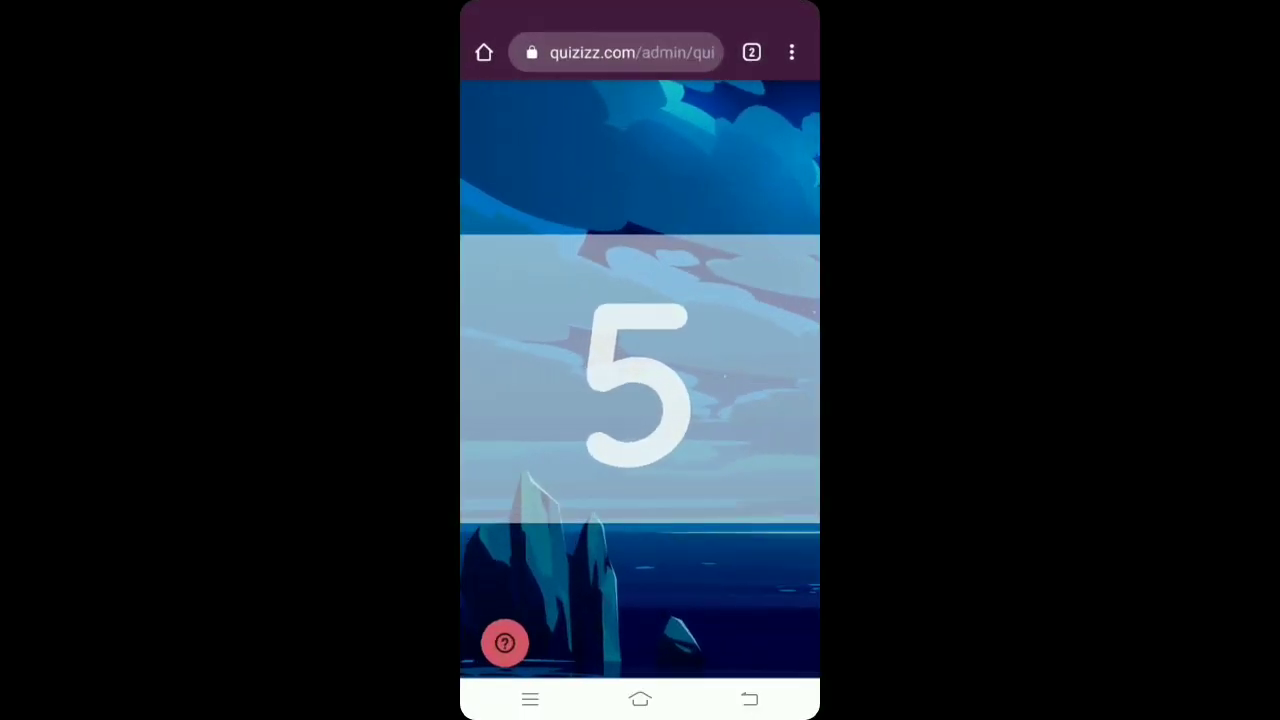
# - Answer questions 1-5: 49°, side opposite the right angle, 24/18, 20 m, 16.8
pyautogui.click(751, 55)
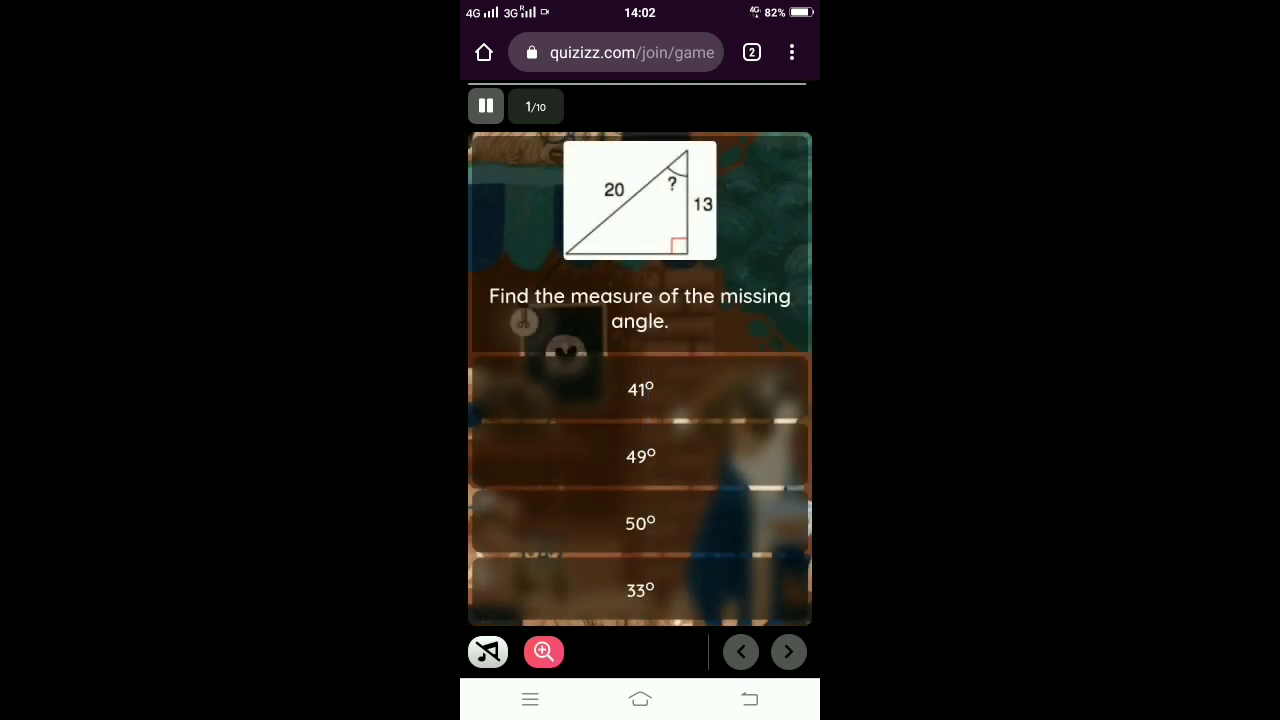
pyautogui.click(640, 456)
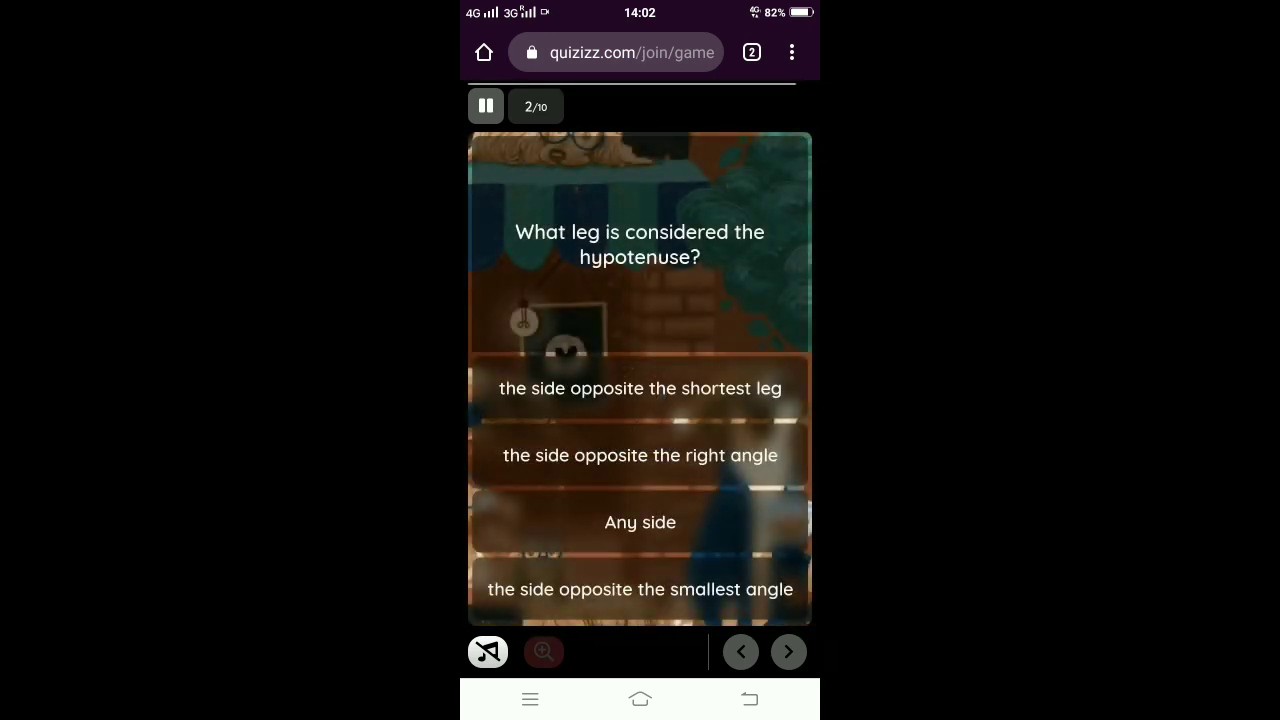
pyautogui.click(640, 455)
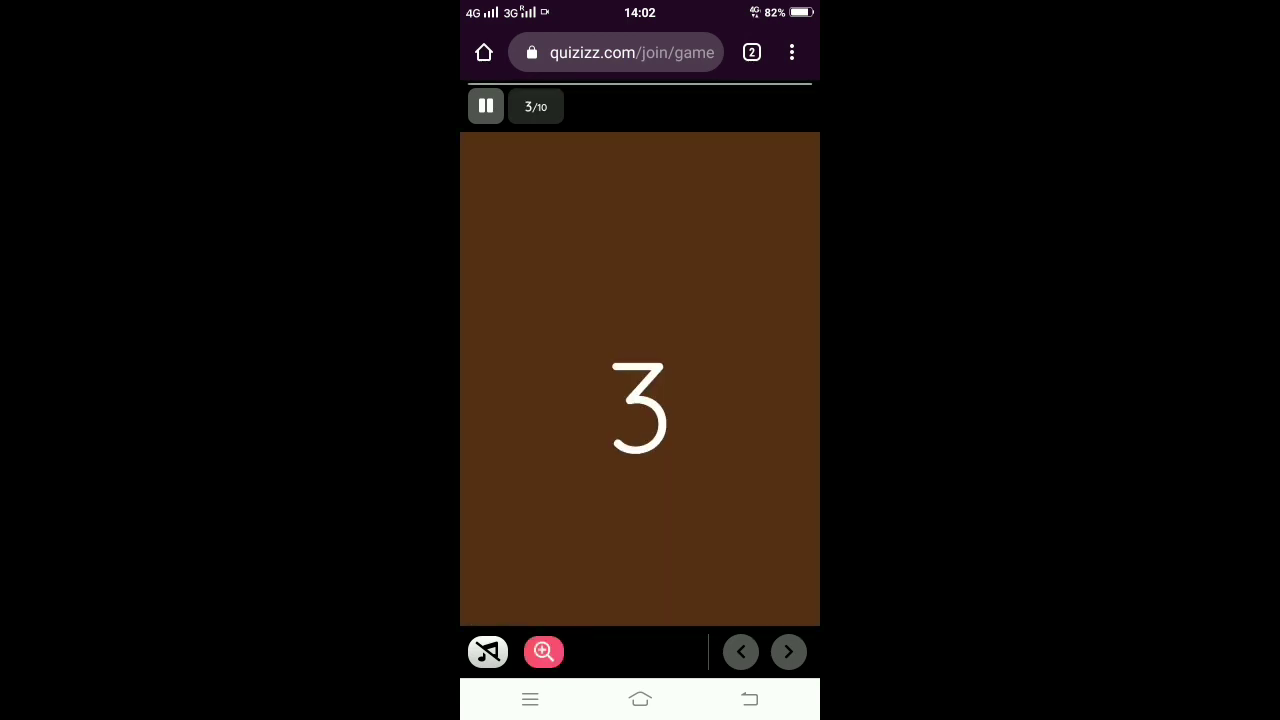
pyautogui.click(640, 522)
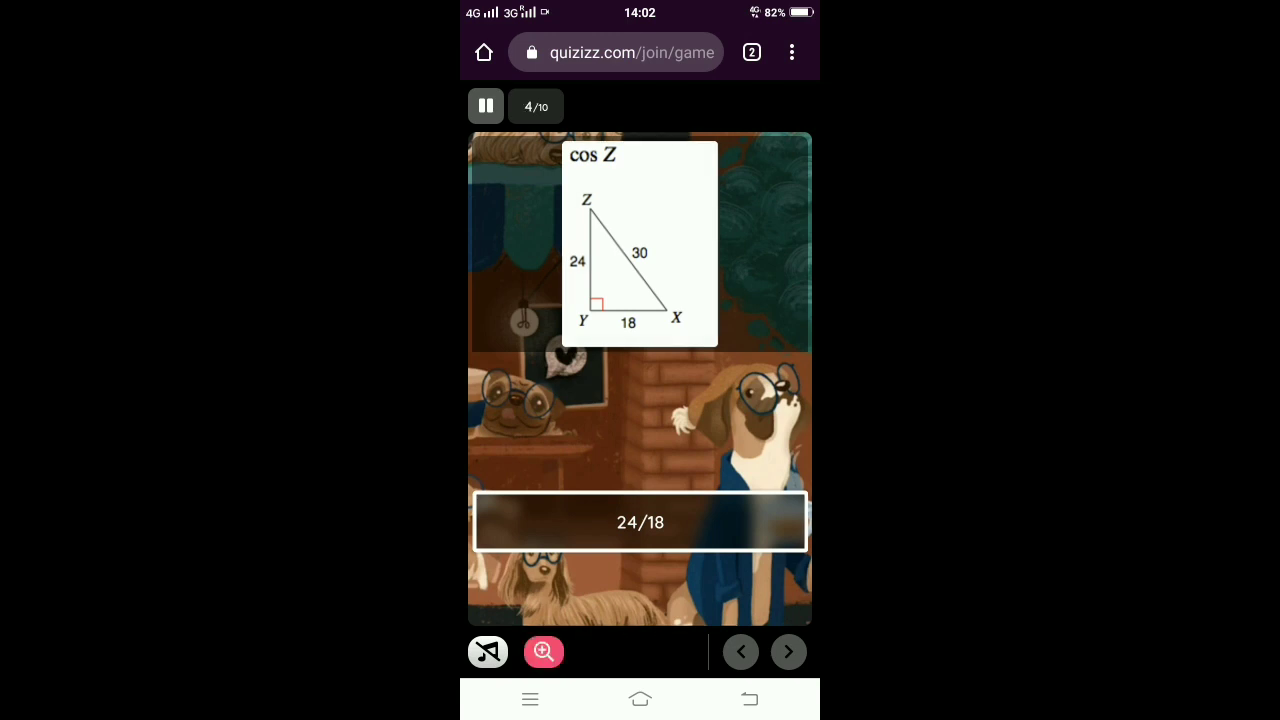
pyautogui.click(640, 522)
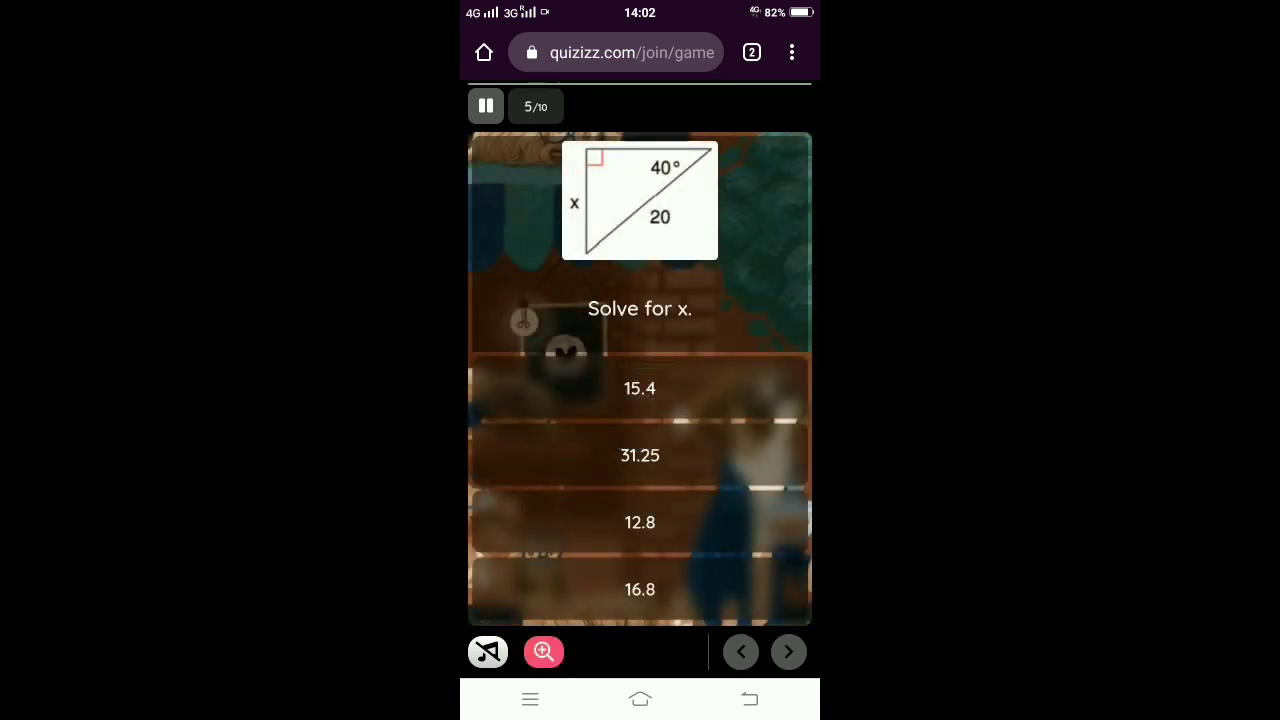
pyautogui.click(640, 589)
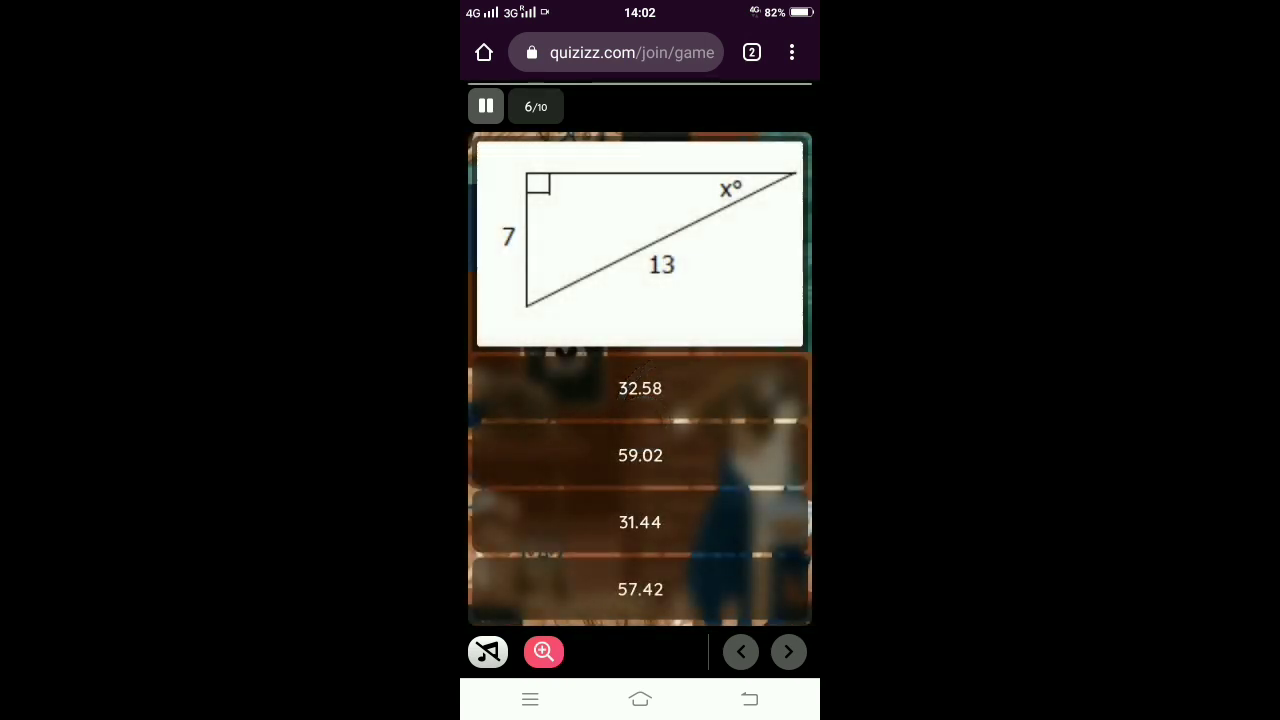
# - Answer questions 6-10: 59.02, cotangent, 40/30, 20.15, sinZ=5/13
pyautogui.click(640, 455)
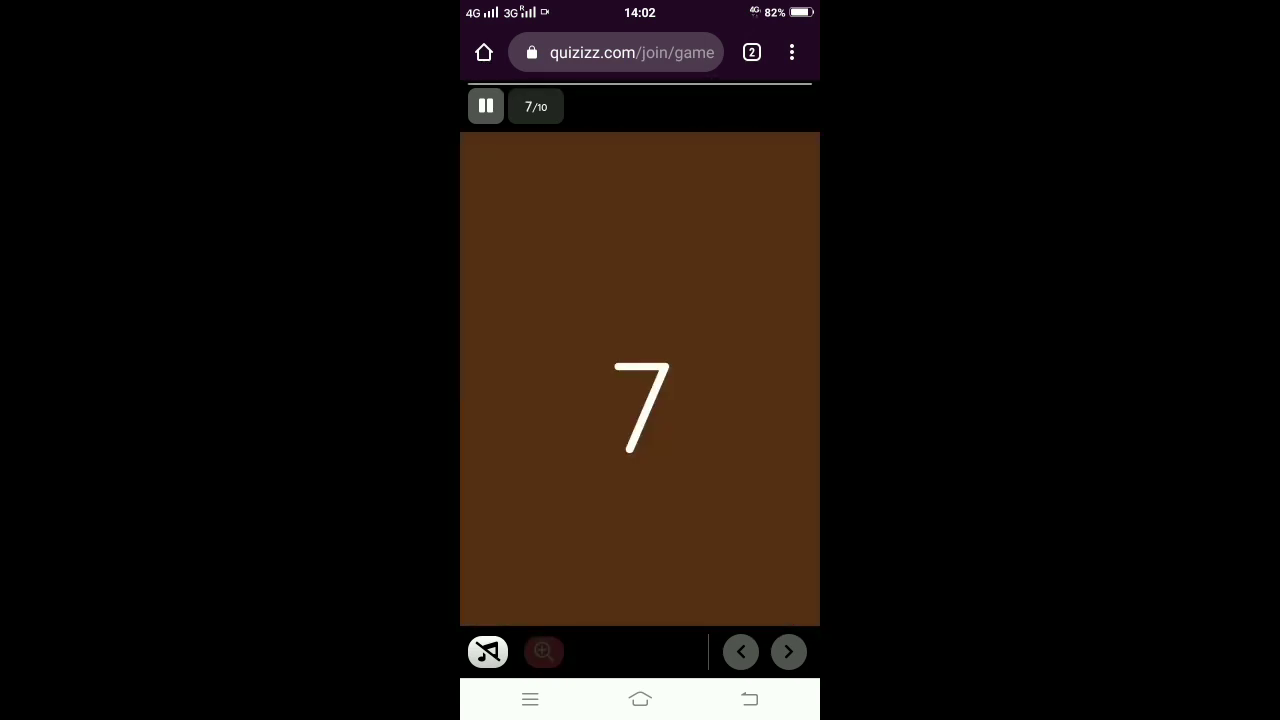
pyautogui.click(640, 388)
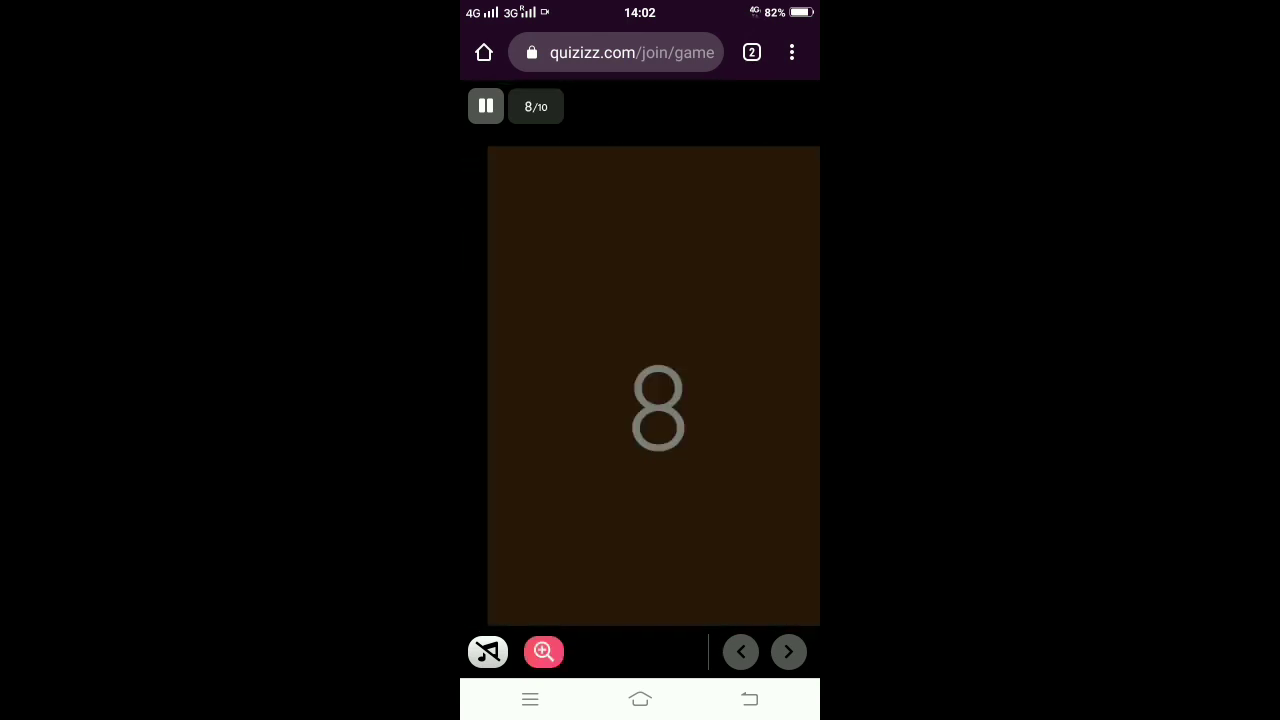
pyautogui.click(640, 455)
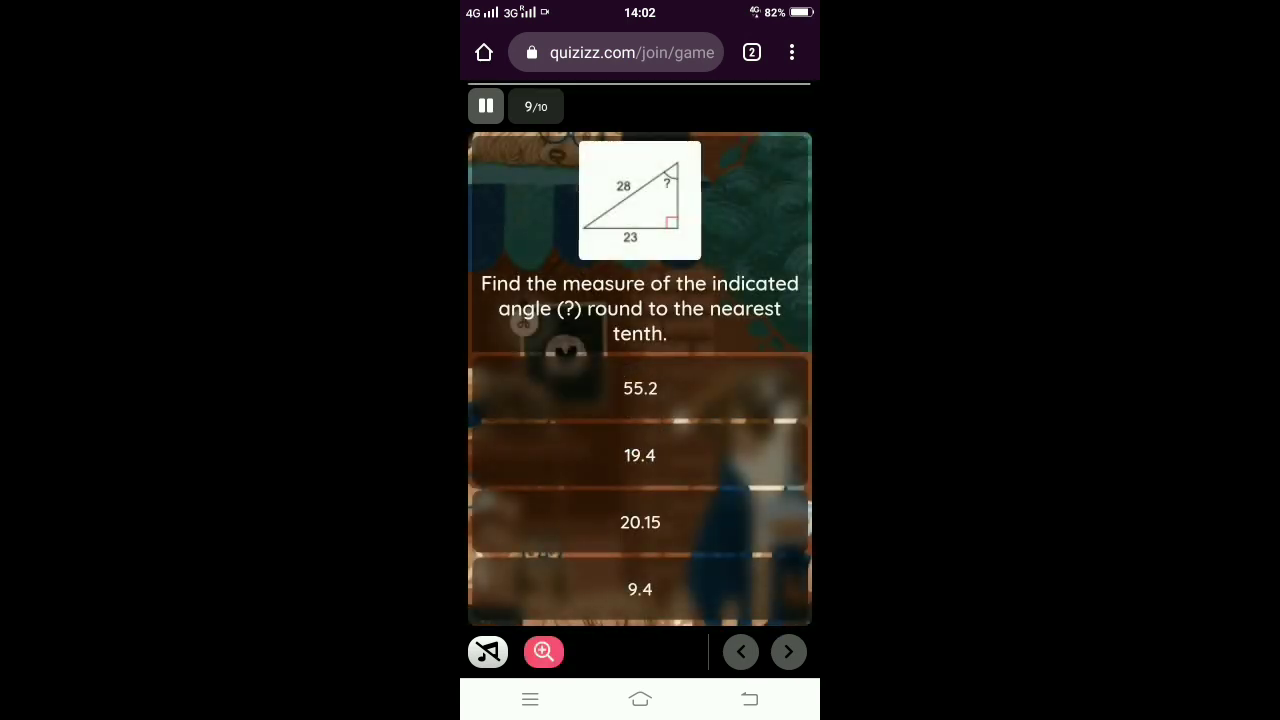
pyautogui.click(640, 522)
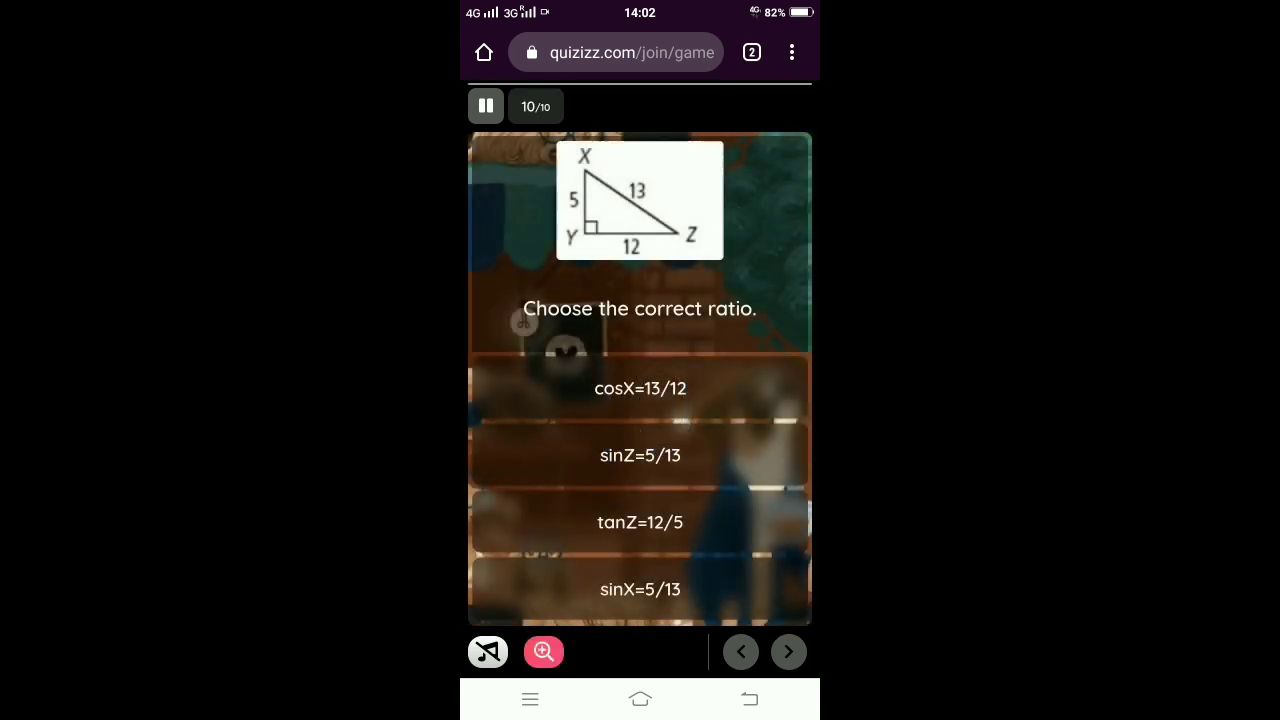
pyautogui.click(640, 455)
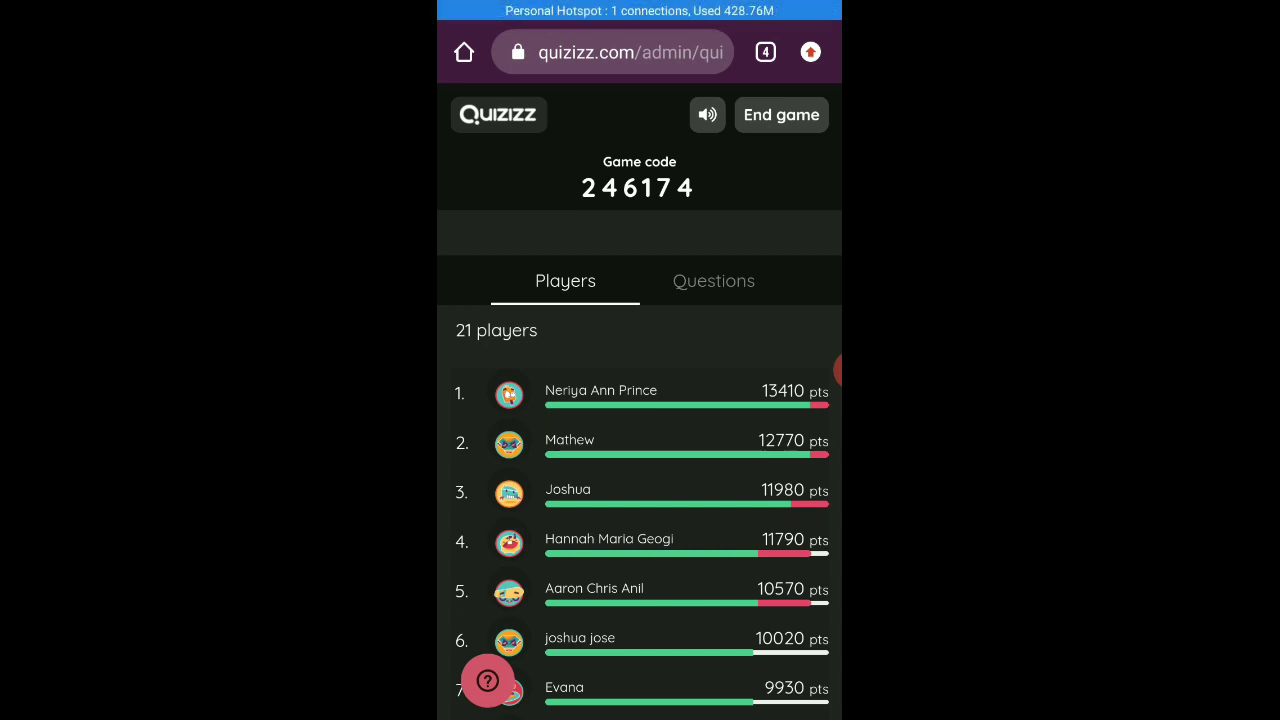
pyautogui.scroll(-3, 639, 370)
pyautogui.scroll(-10, 639, 400)
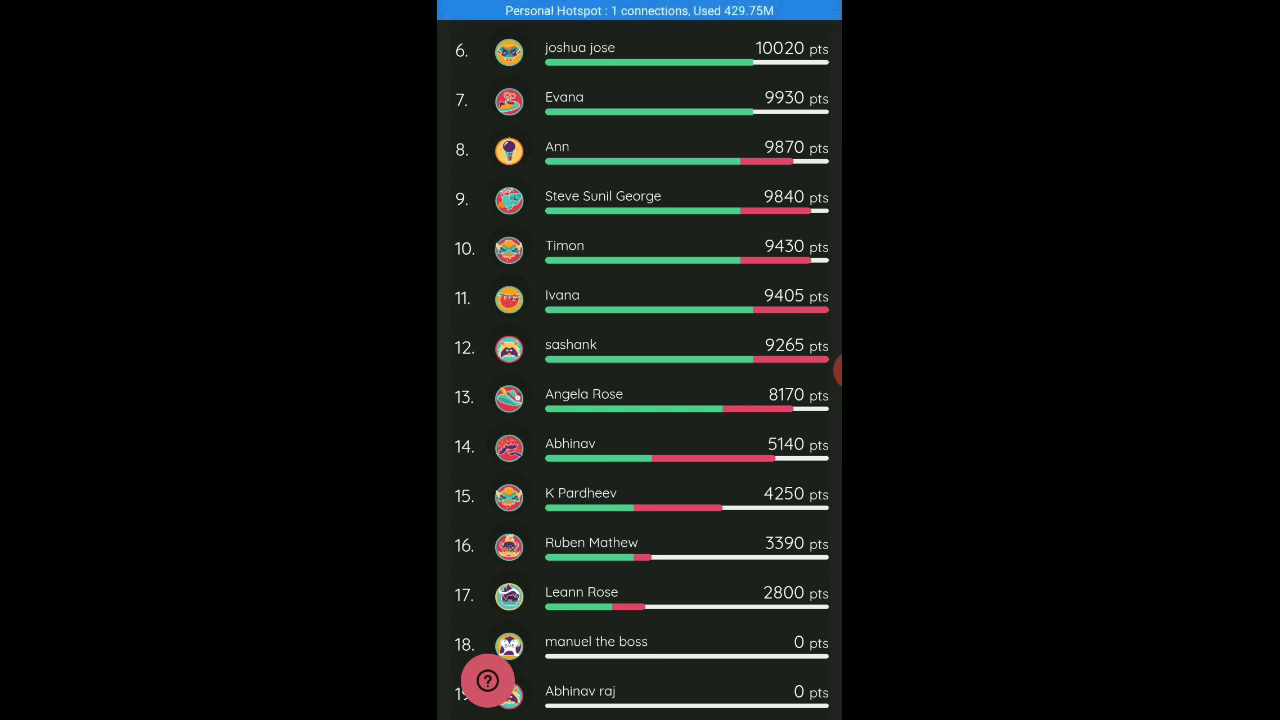
pyautogui.scroll(3, 639, 370)
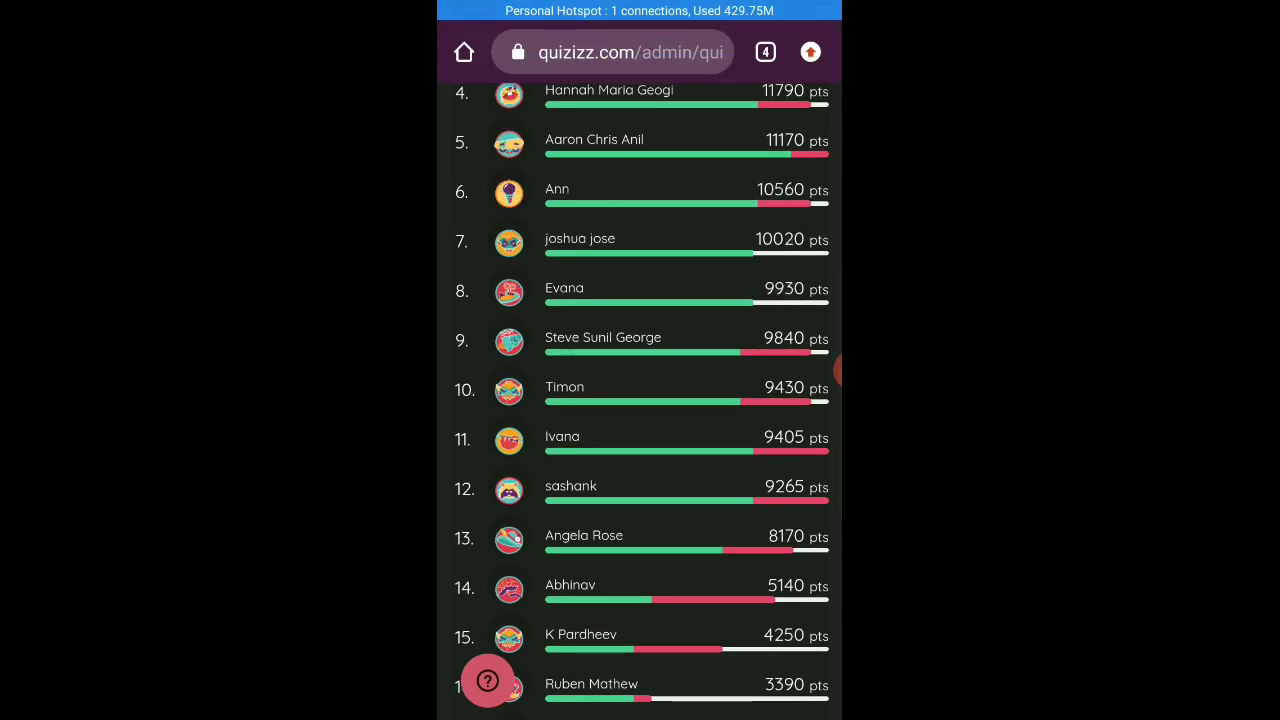
pyautogui.scroll(5, 639, 400)
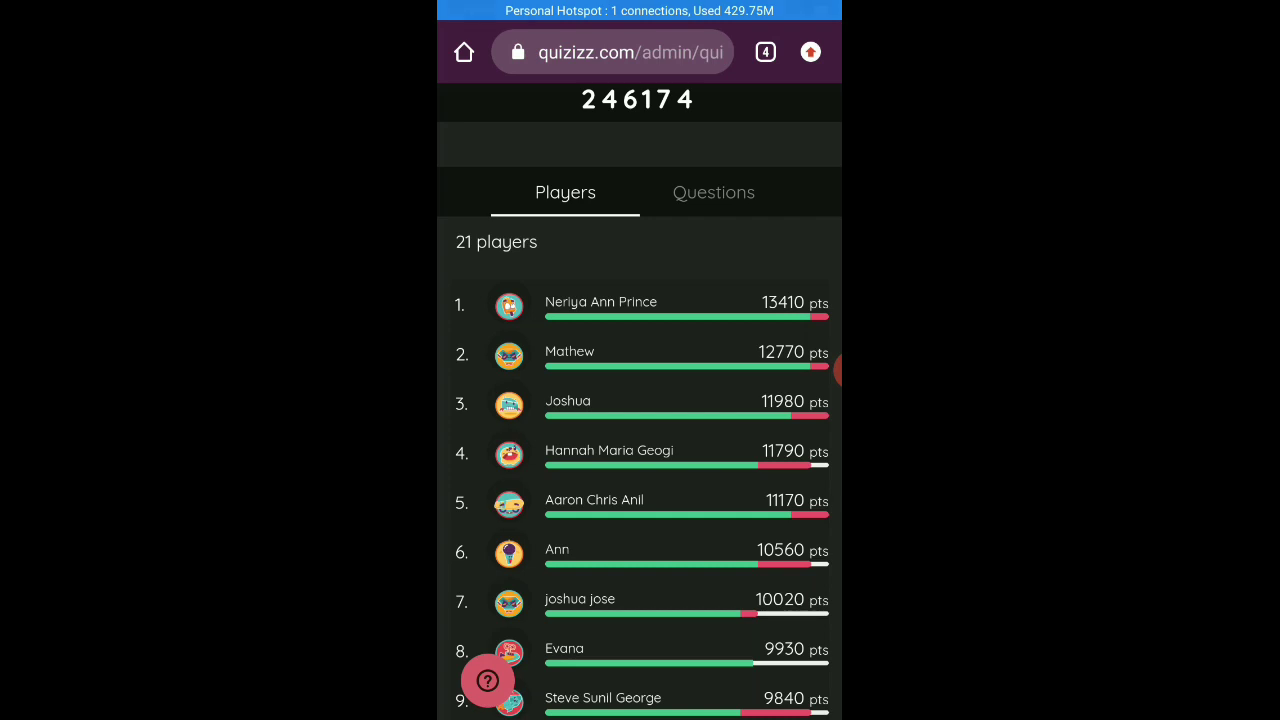
pyautogui.scroll(-3, 639, 400)
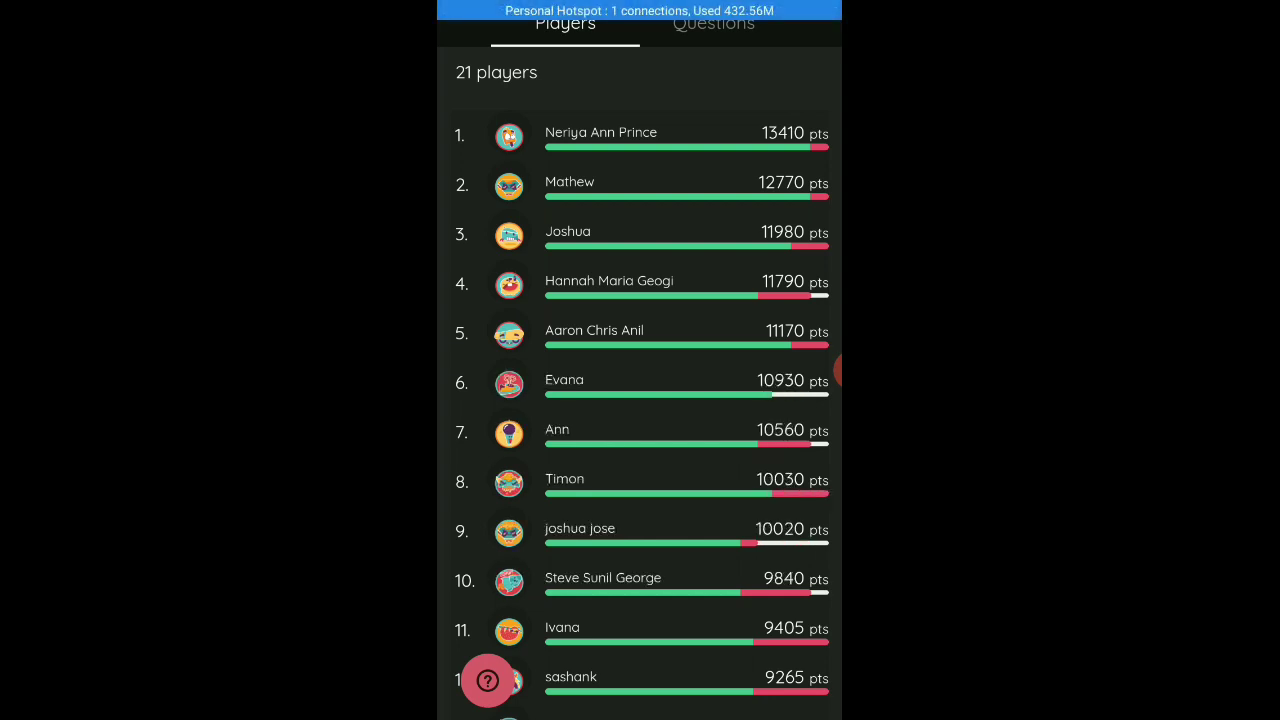
pyautogui.scroll(-10, 639, 400)
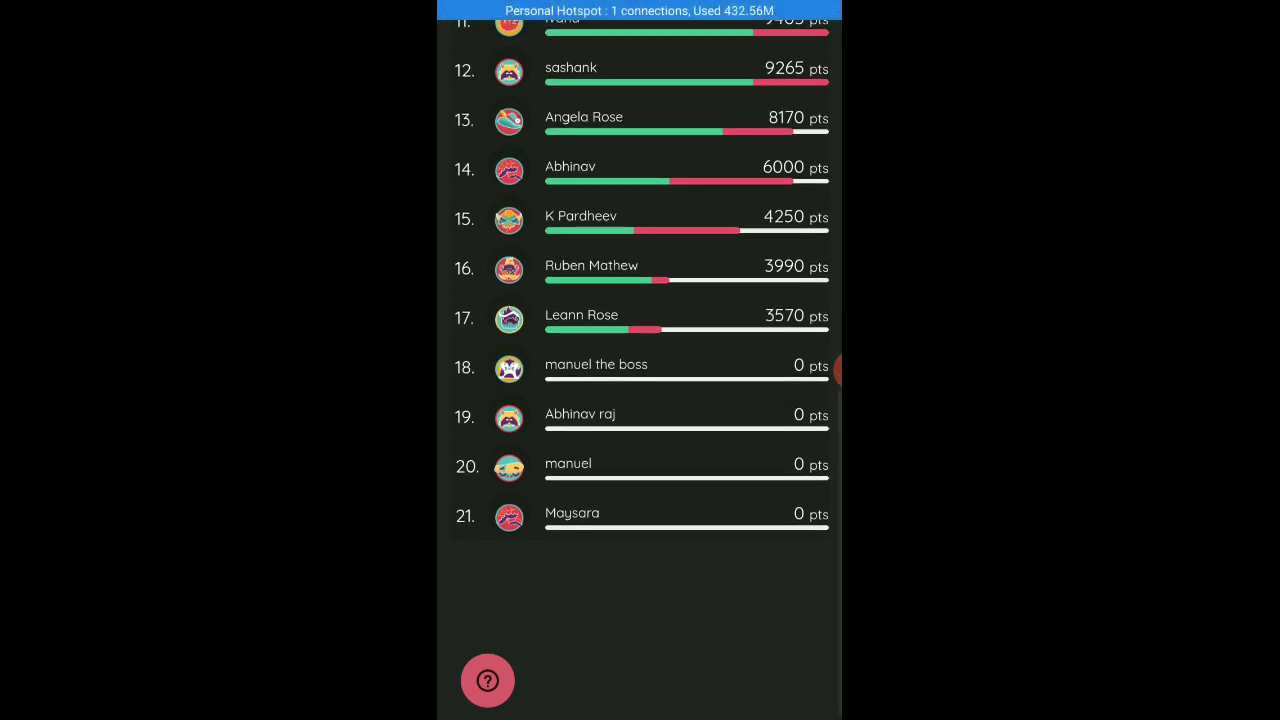